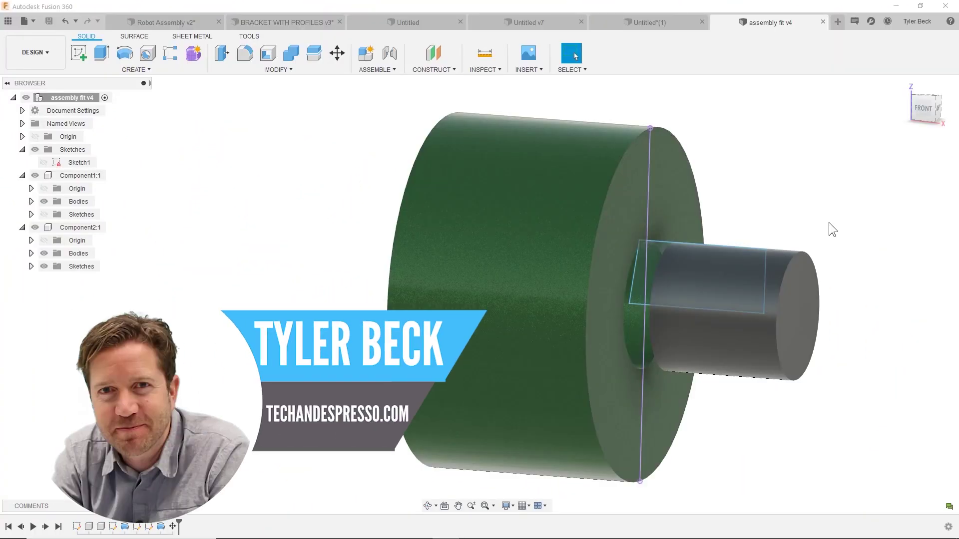
mouse_move(852, 347)
middle_mouse_down("shift")
mouse_move(826, 339)
mouse_move(846, 349)
middle_mouse_up("shift")
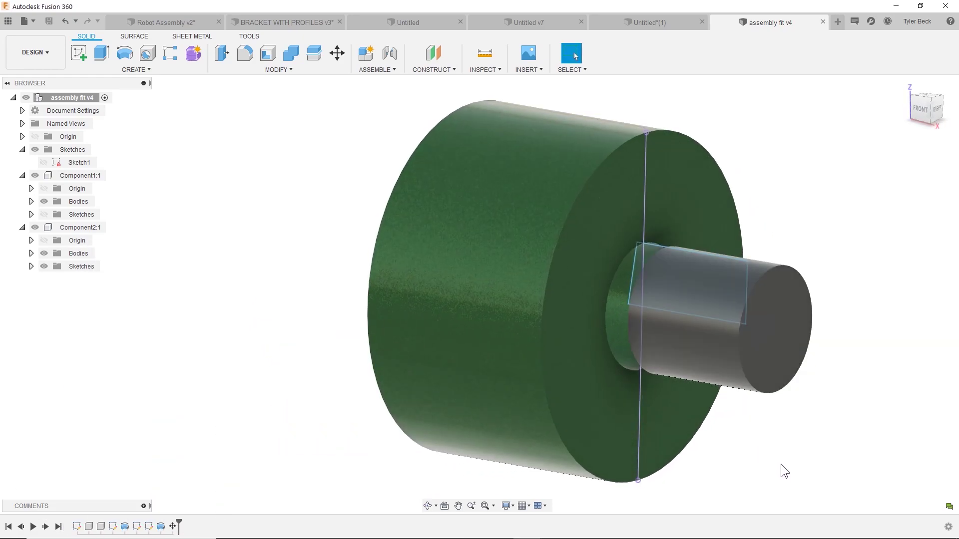
middle_click_drag(766, 449, 778, 444, "shift")
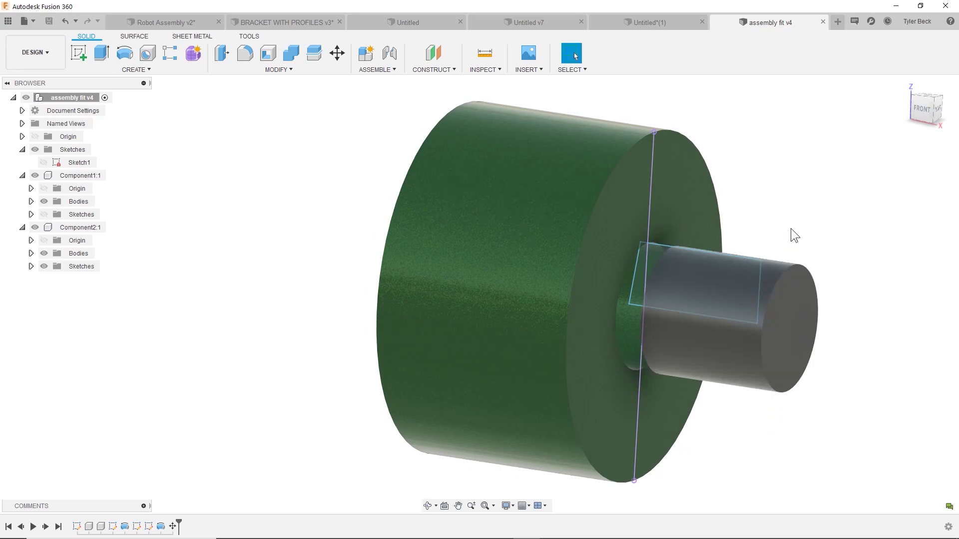
type("s")
type("m")
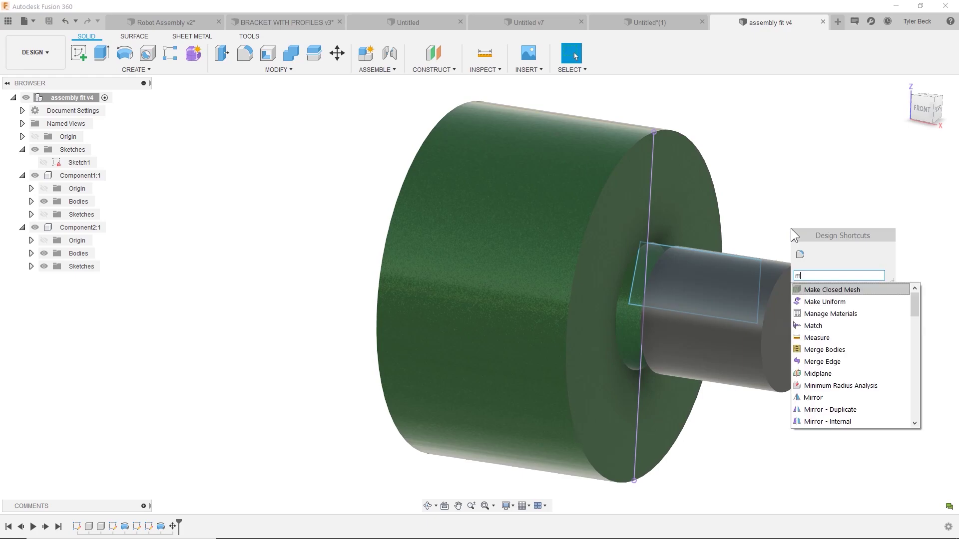
key("BackSpace")
type("m")
key("Escape")
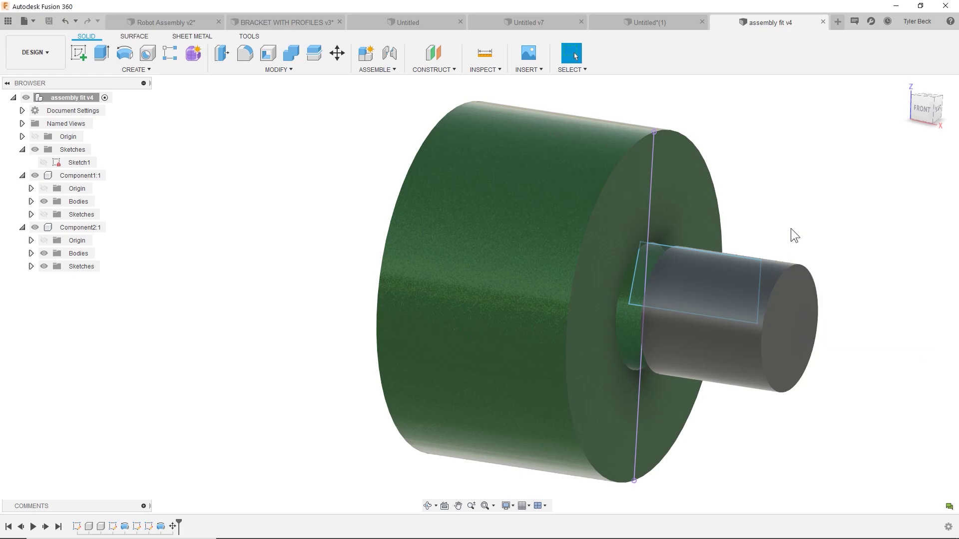
- Move the grey shaft body 20 mm along its axis into the green hub's bore
key("m")
left_click(722, 325)
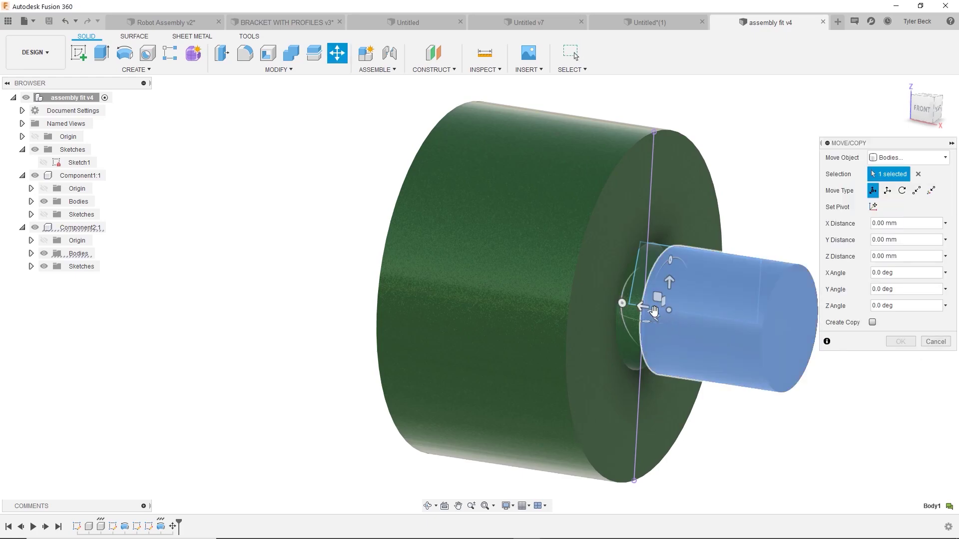
left_click_drag(654, 310, 582, 302)
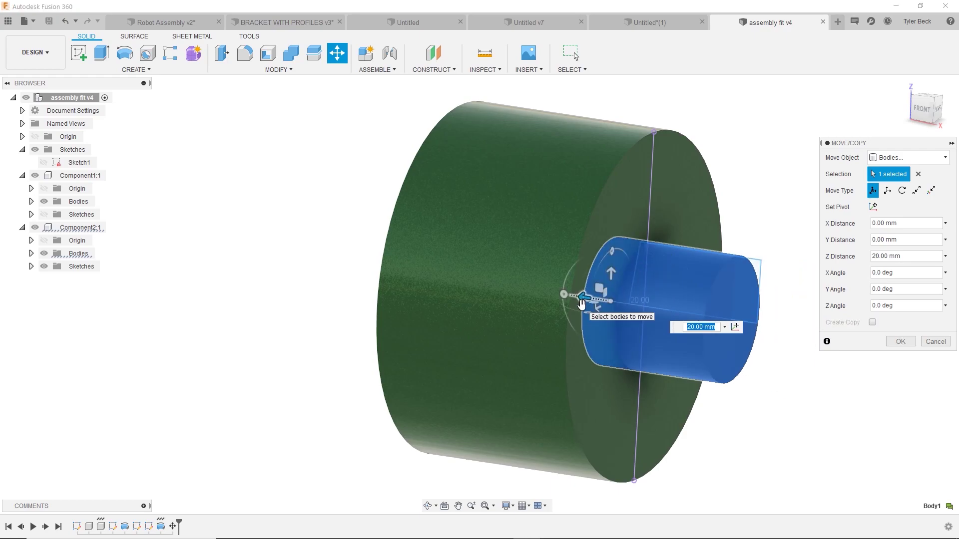
left_click(901, 341)
- Measure the diameter of the green hub's inner bore face
middle_click_drag(488, 259, 449, 359, "shift")
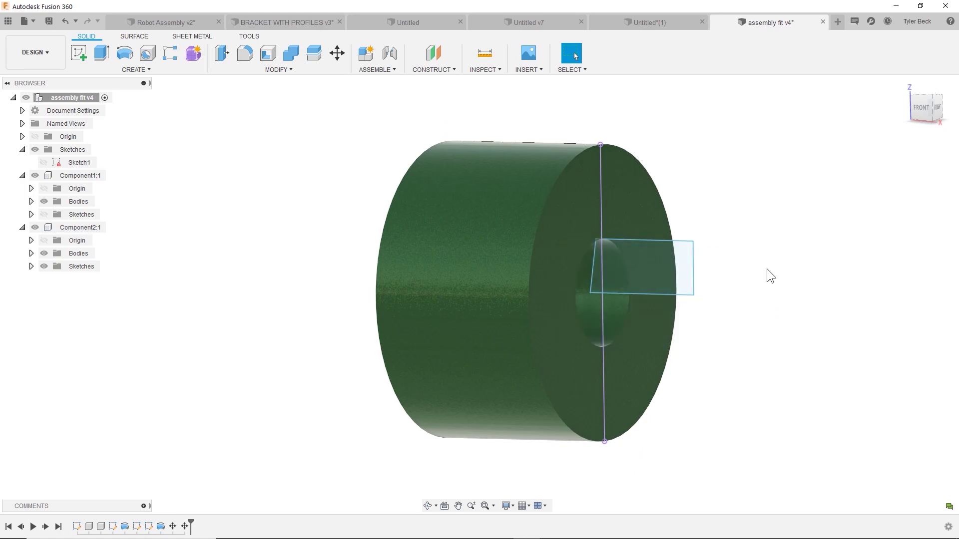
left_click(487, 52)
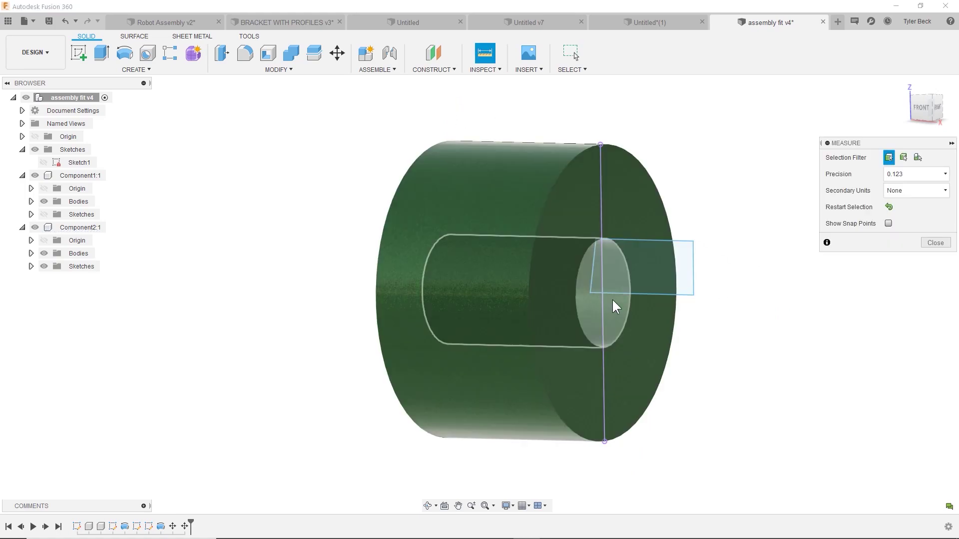
left_click(617, 310)
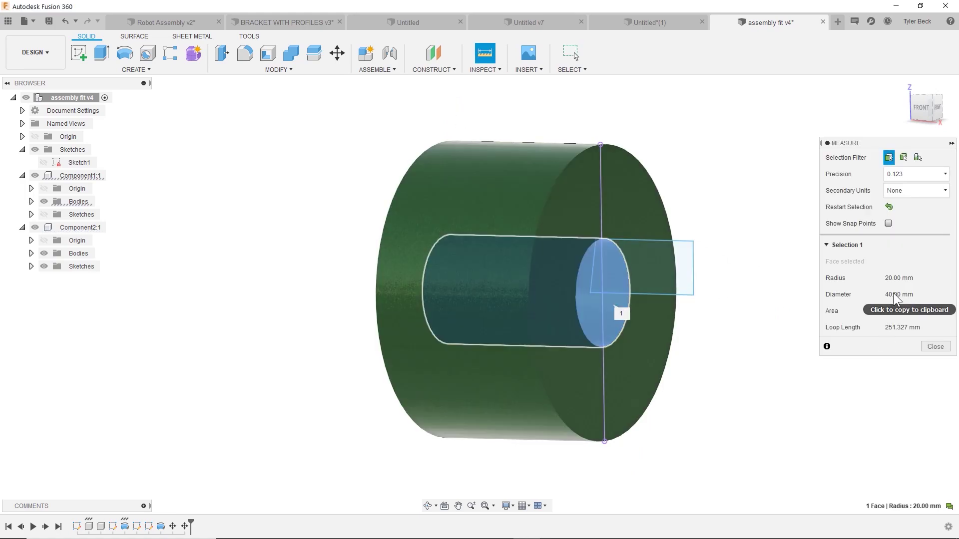
left_click(936, 346)
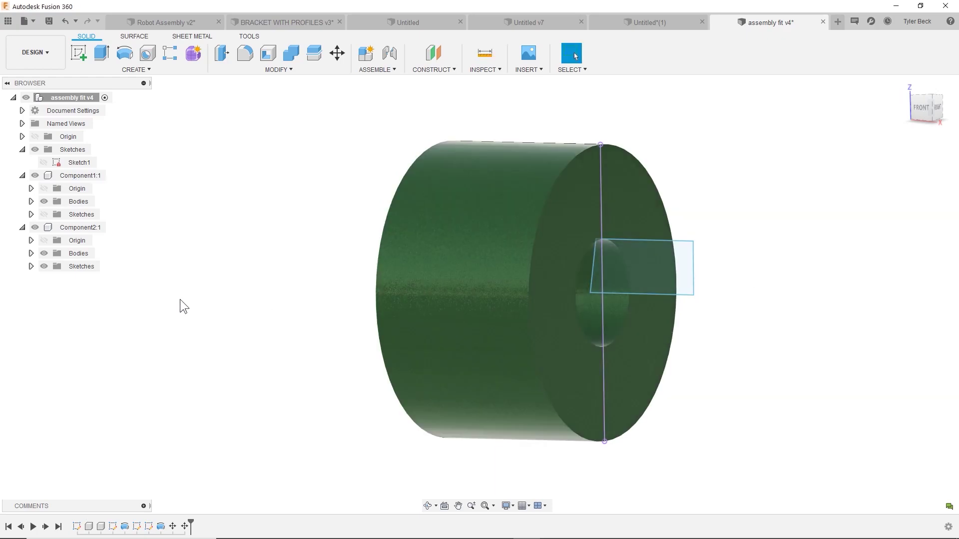
- Show the shaft body of Component2 again and measure the diameter of its cylindrical face
left_click(43, 253)
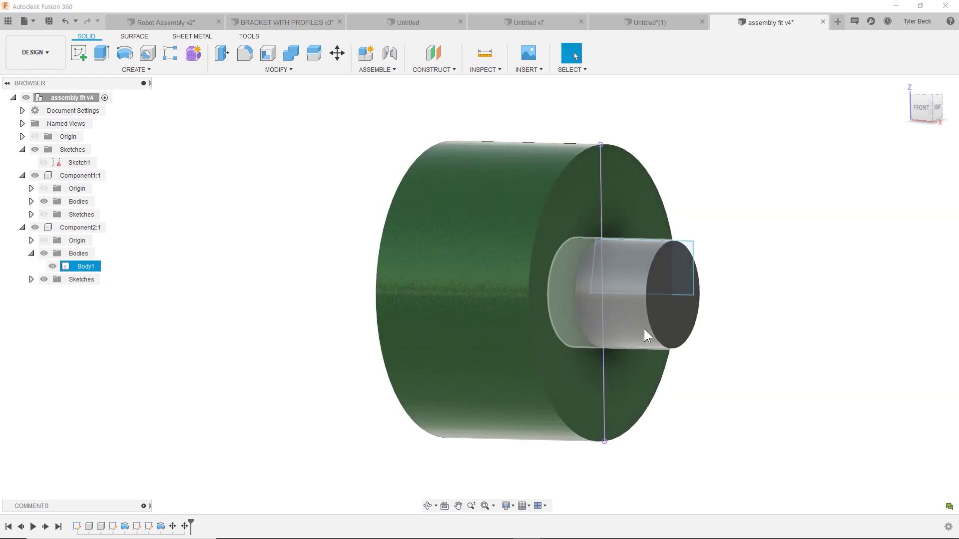
key("i")
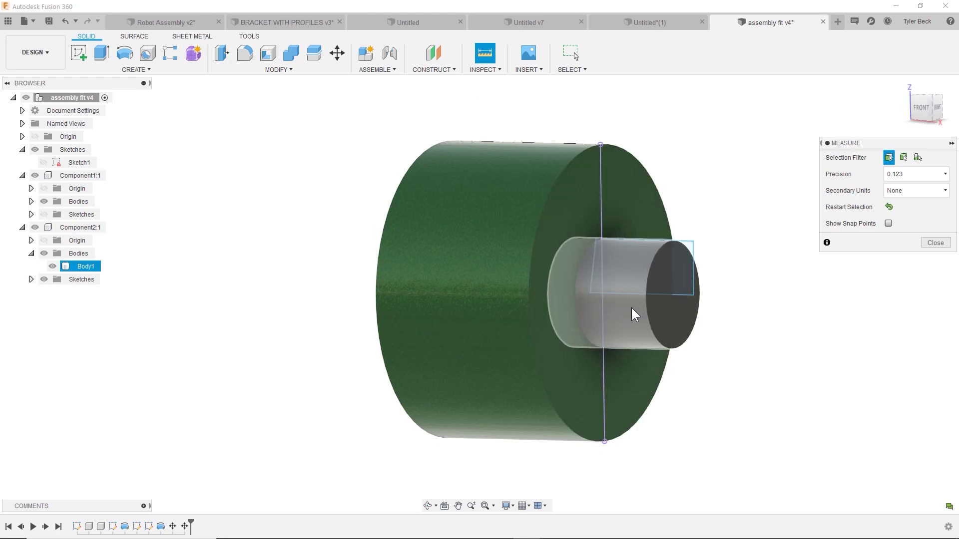
left_click(634, 313)
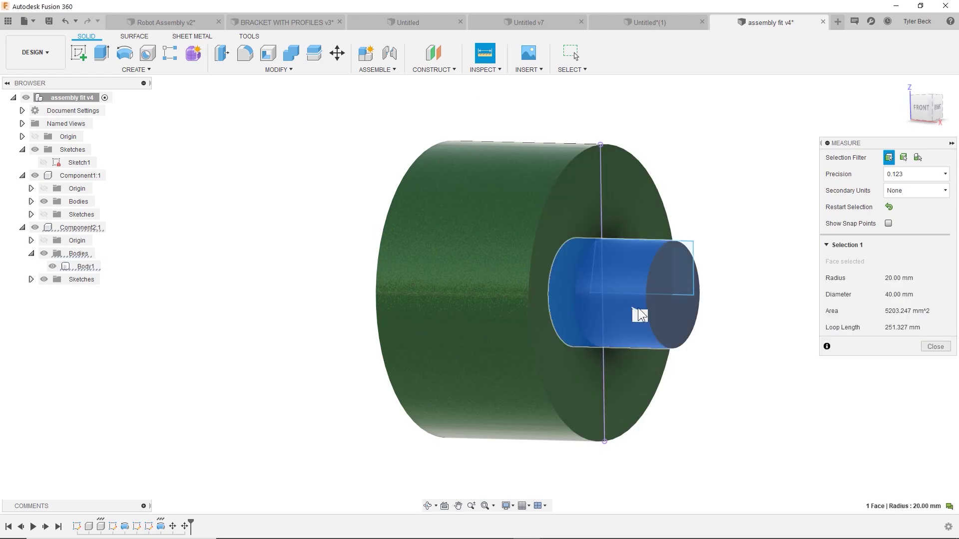
left_click(719, 192)
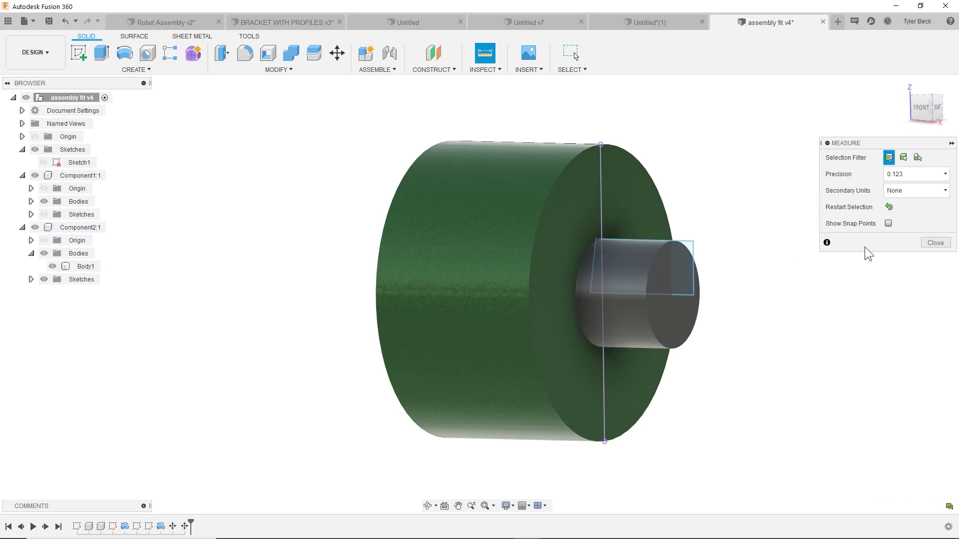
left_click(935, 243)
- Open the green hub's profile sketch, inspect its bore radius dimension, and finish the sketch
scroll(780, 300, "up", 2)
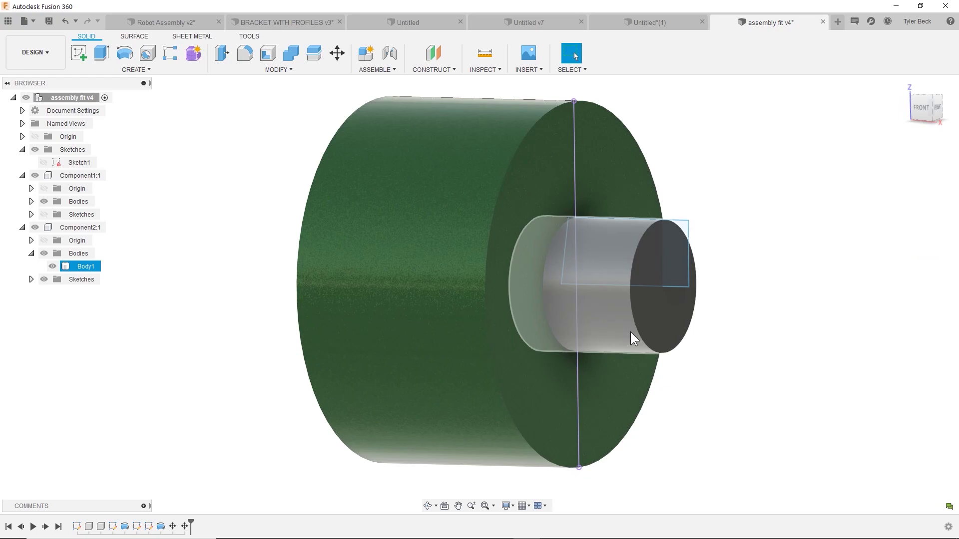
left_click(600, 303)
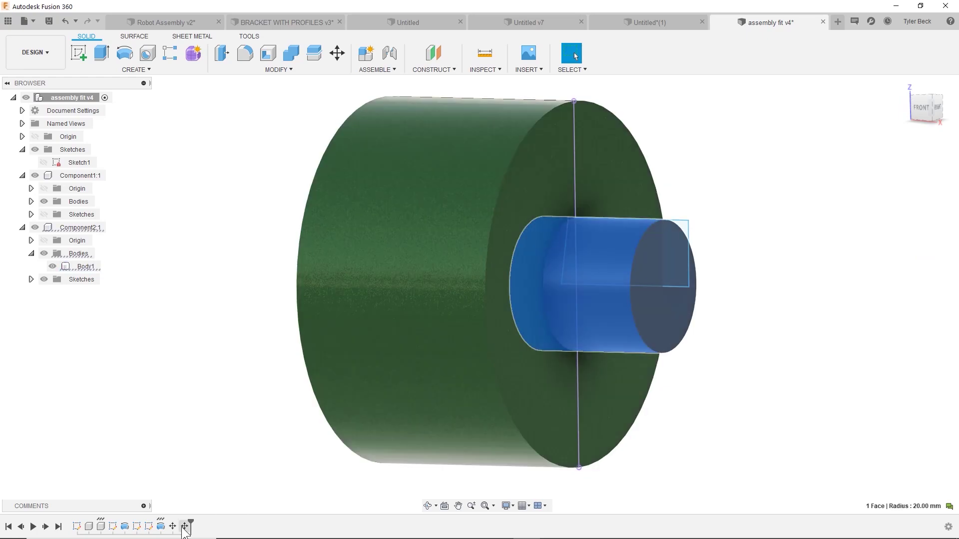
right_click(136, 526)
left_click(181, 420)
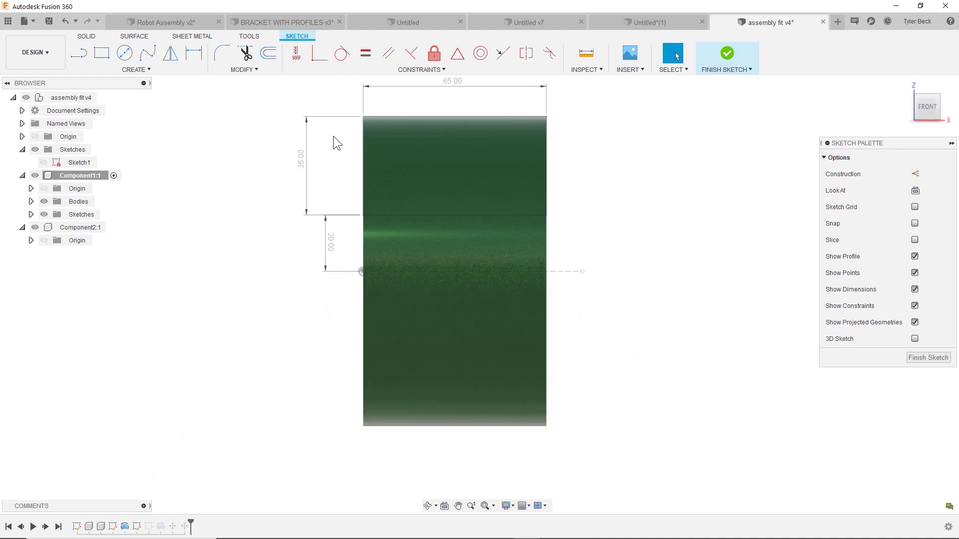
double_click(331, 242)
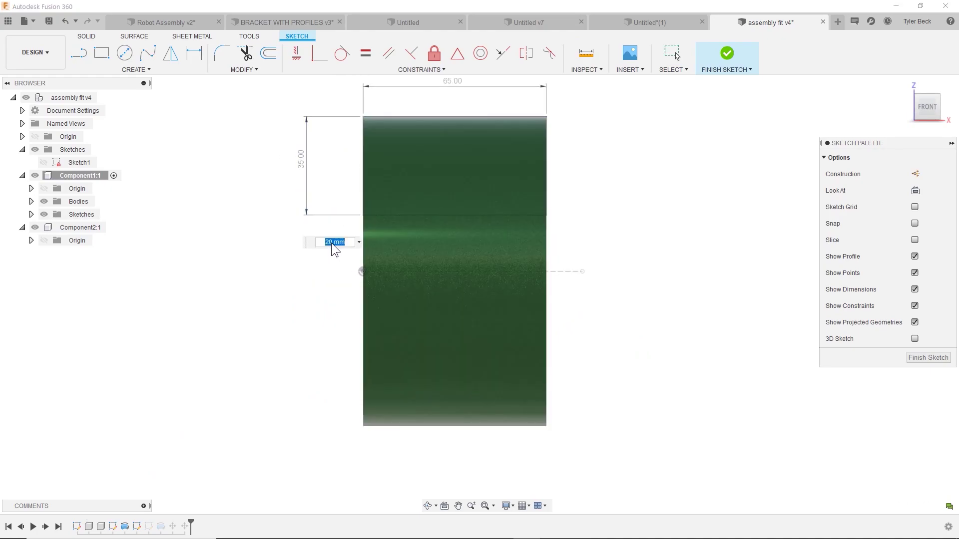
left_click_drag(346, 241, 293, 242)
key("Return")
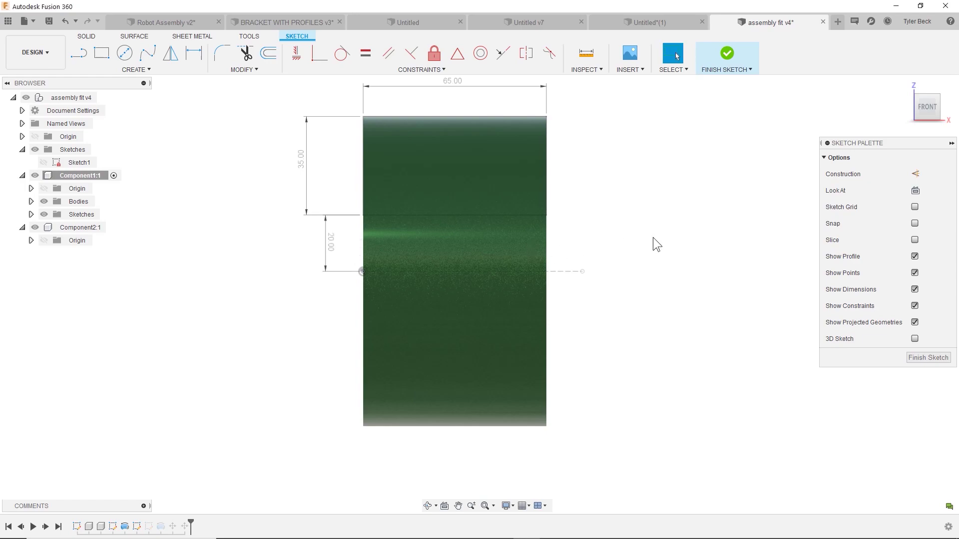
left_click(725, 55)
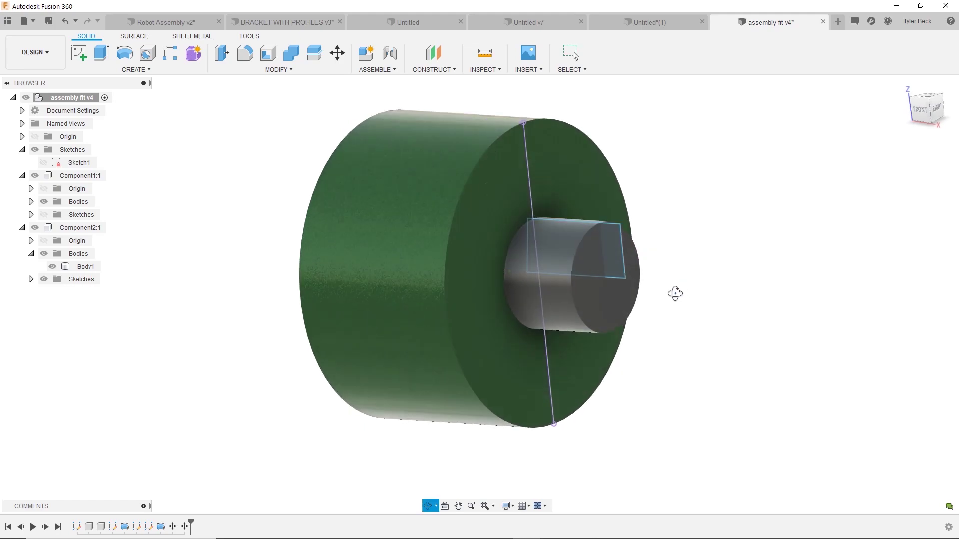
- Create a new drawing of the full assembly from the design, from scratch, with ISO standard, mm units and A3 sheet size
middle_click_drag(690, 293, 686, 304, "shift")
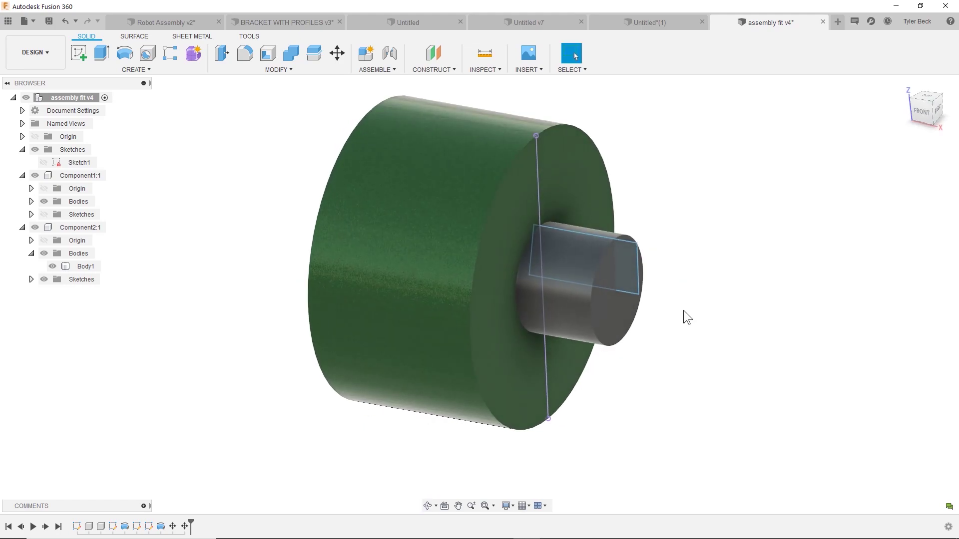
left_click(24, 21)
mouse_move(75, 71)
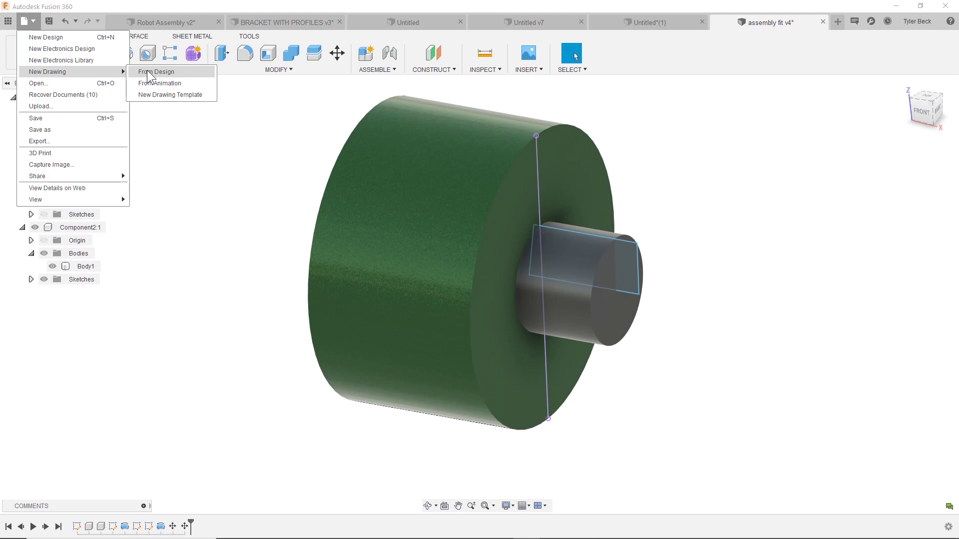
left_click(149, 73)
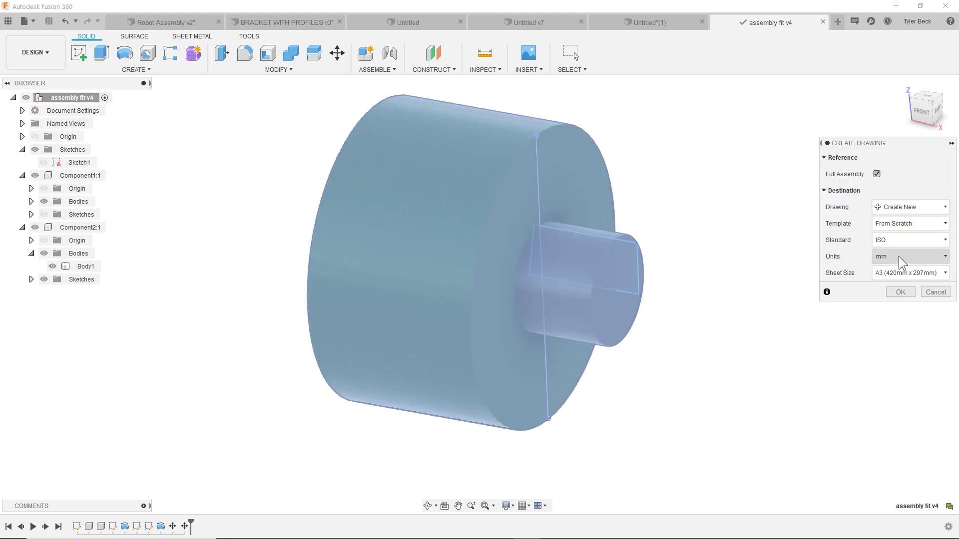
left_click(902, 262)
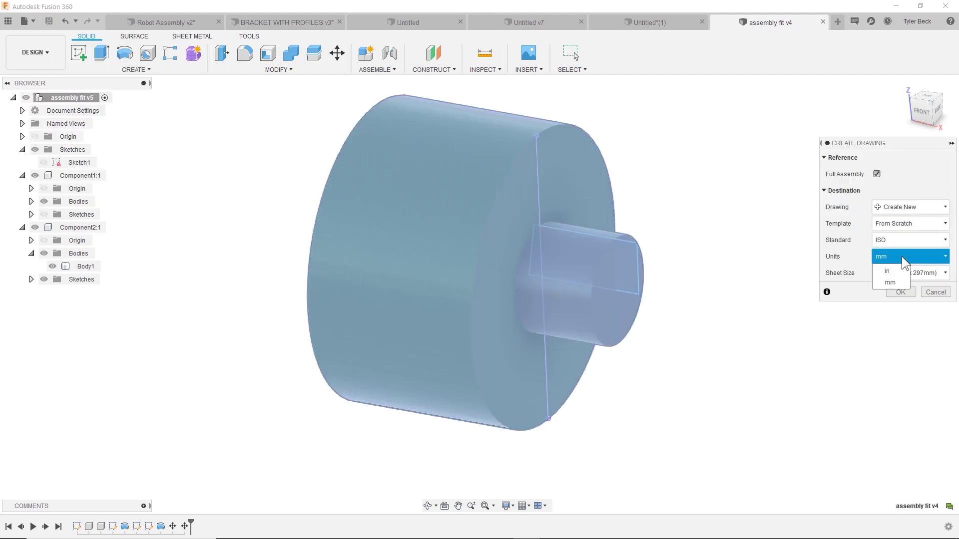
left_click(847, 257)
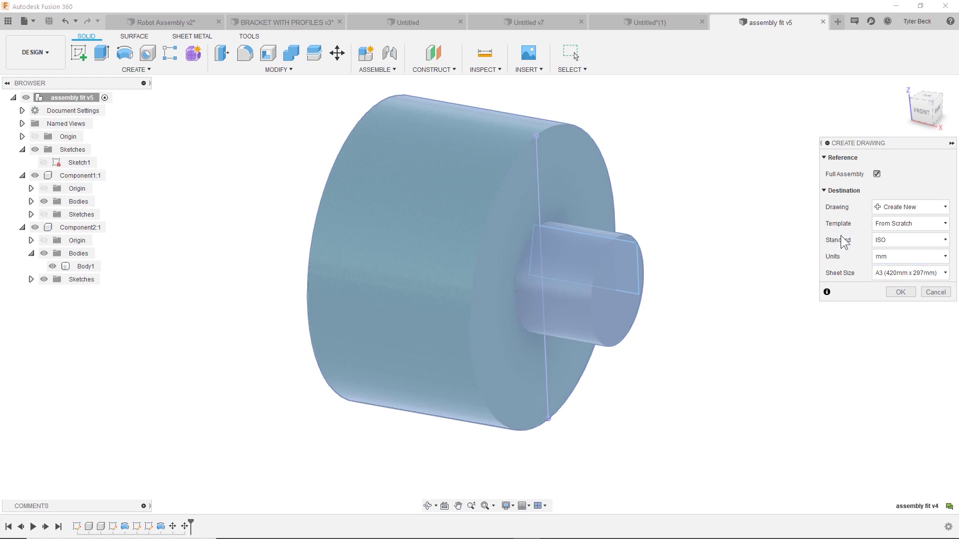
left_click(901, 292)
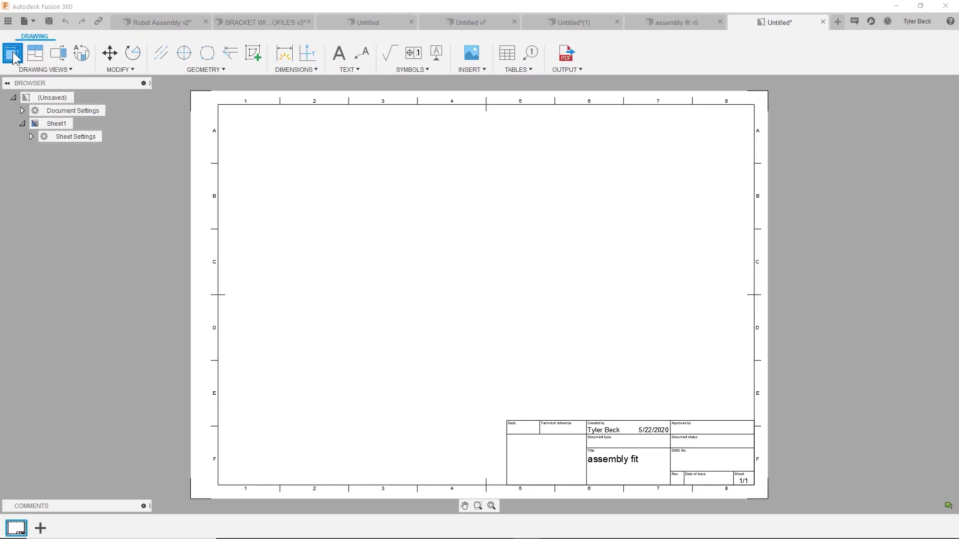
- Return to the assembly fit design and move the grey shaft body along its axis out of the hub's bore
left_click(685, 23)
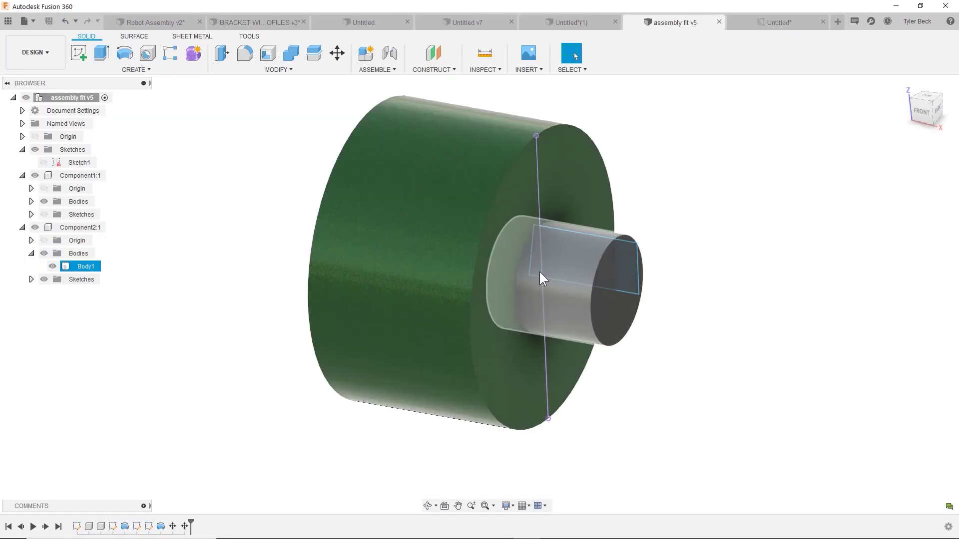
type("smove")
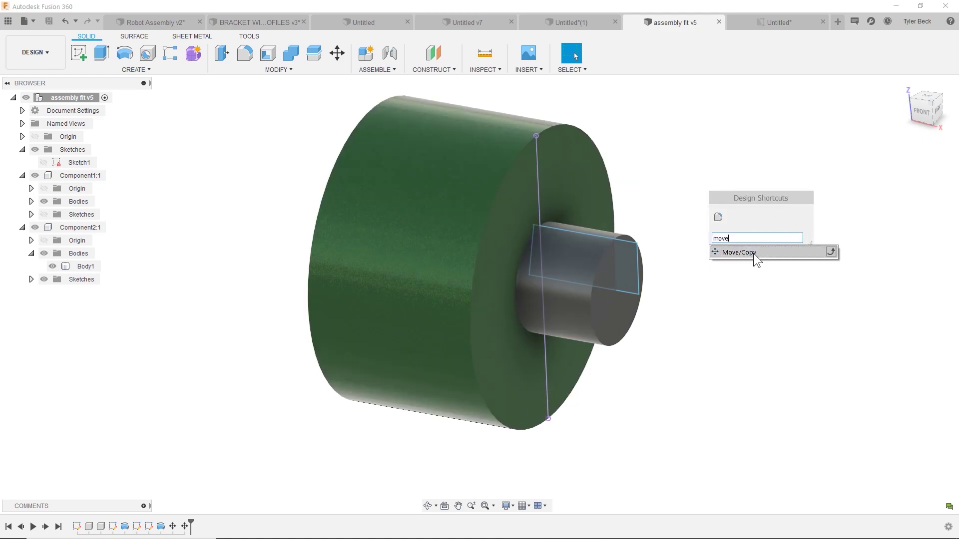
left_click(753, 252)
left_click(583, 274)
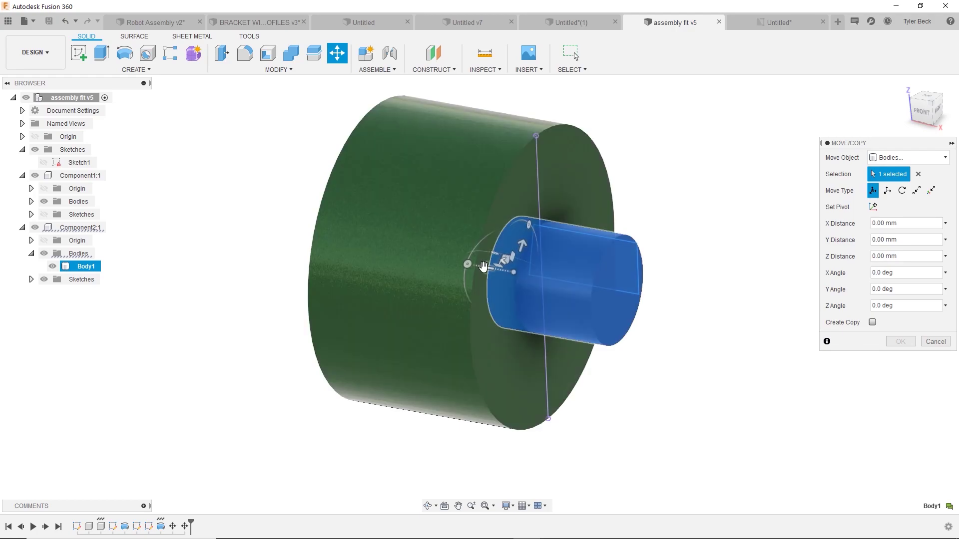
left_click_drag(482, 277, 582, 276)
left_click(901, 341)
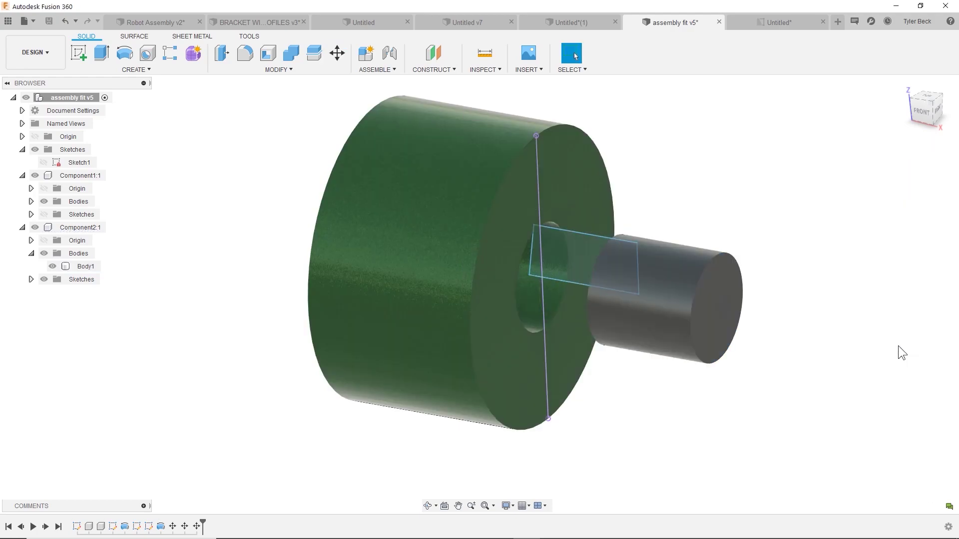
- Place a front base view of the assembly at 1:2 scale in the lower-left part of the drawing sheet
left_click(787, 22)
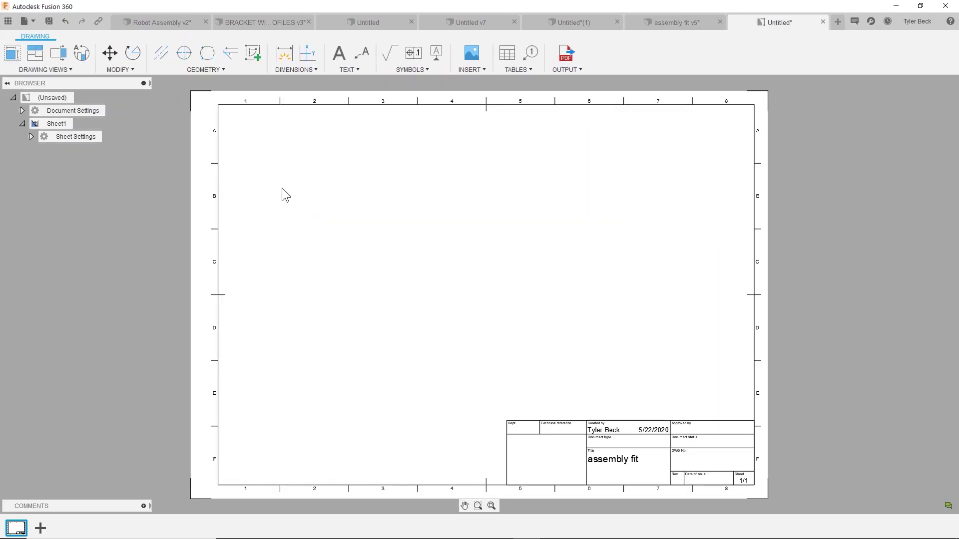
left_click(10, 53)
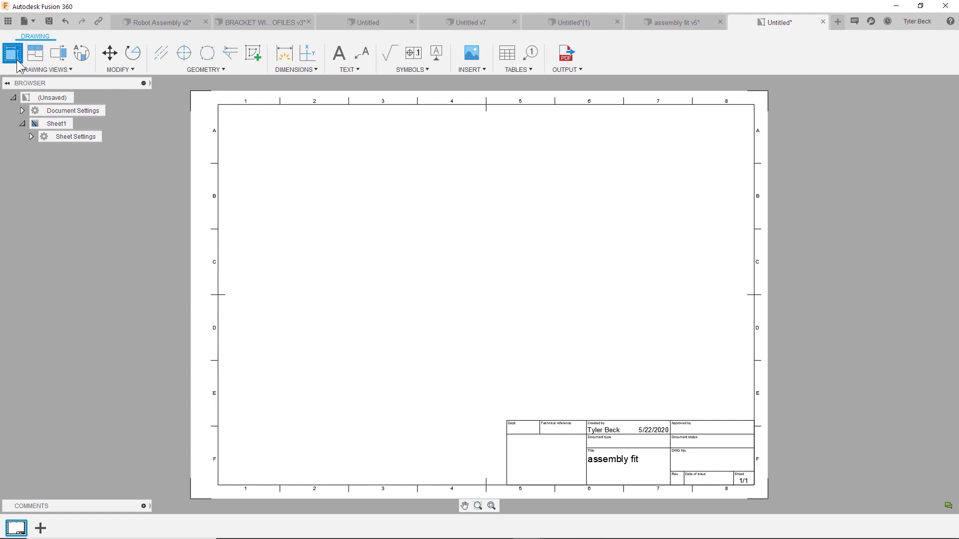
left_click(325, 324)
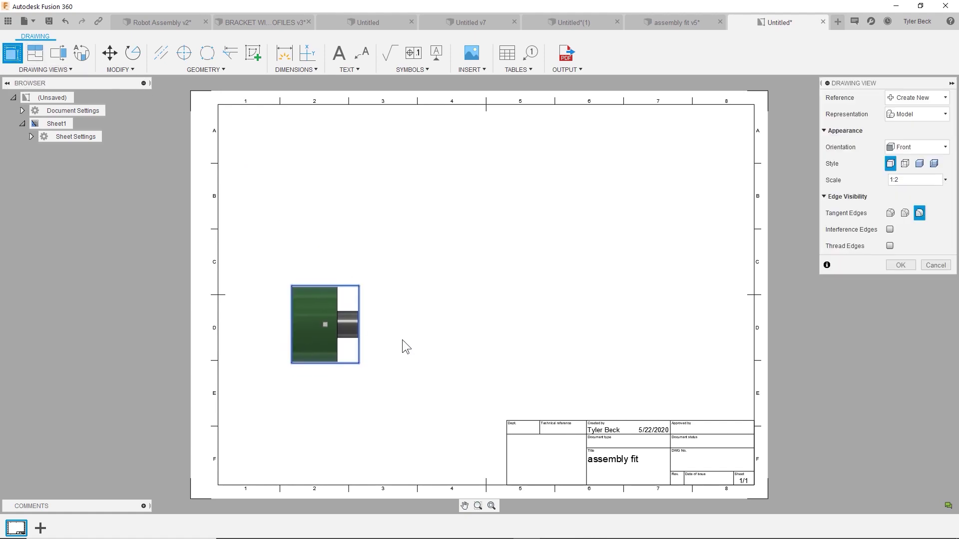
left_click(902, 267)
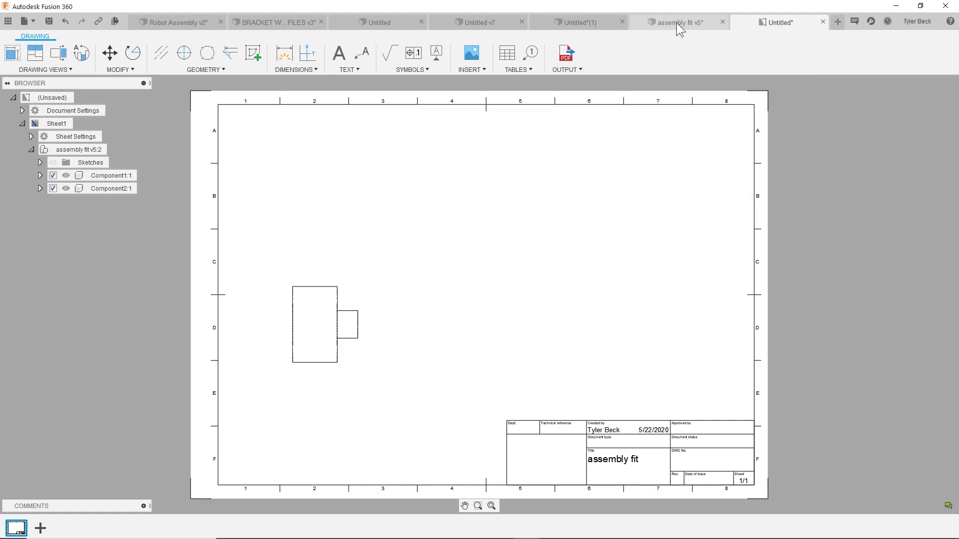
- Save the assembly fit design as a new version and return to the drawing
left_click(676, 22)
left_click(49, 21)
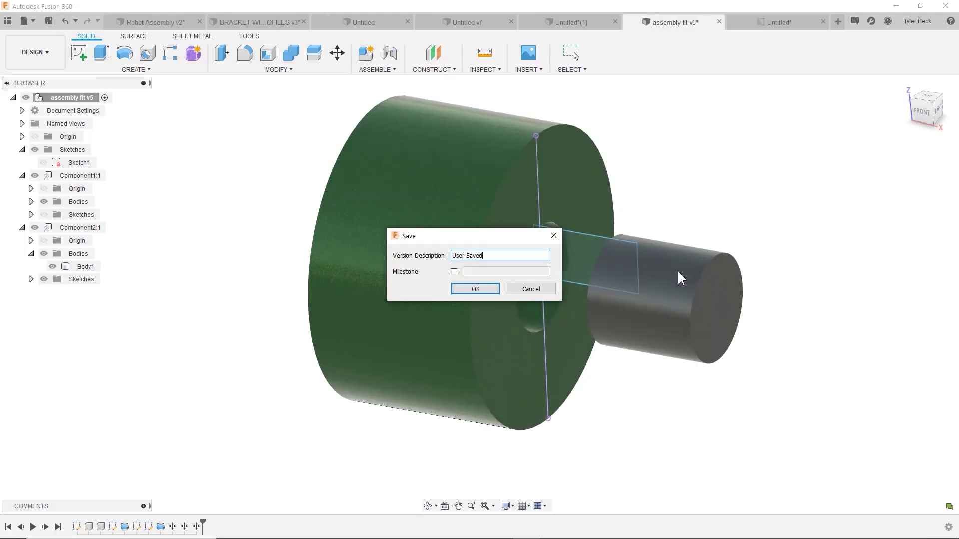
left_click(457, 292)
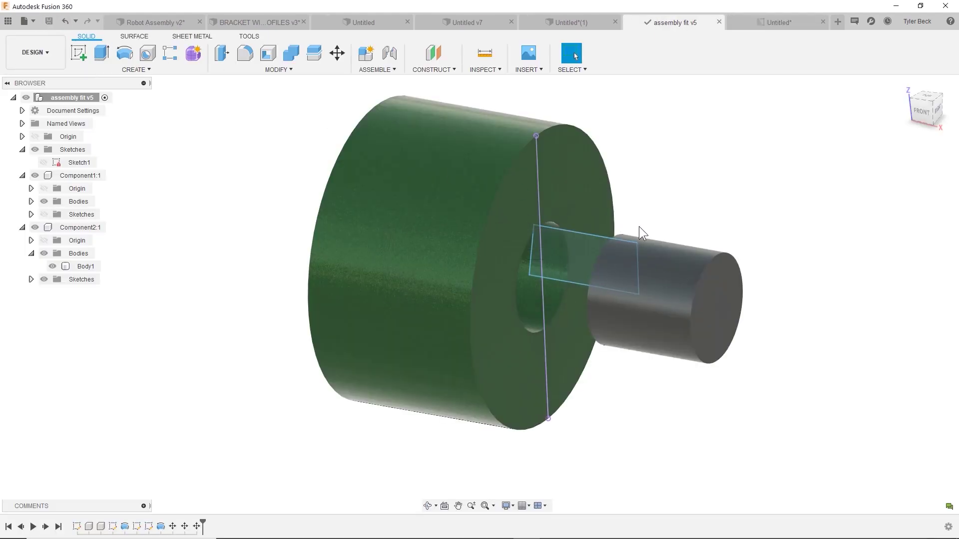
left_click(778, 22)
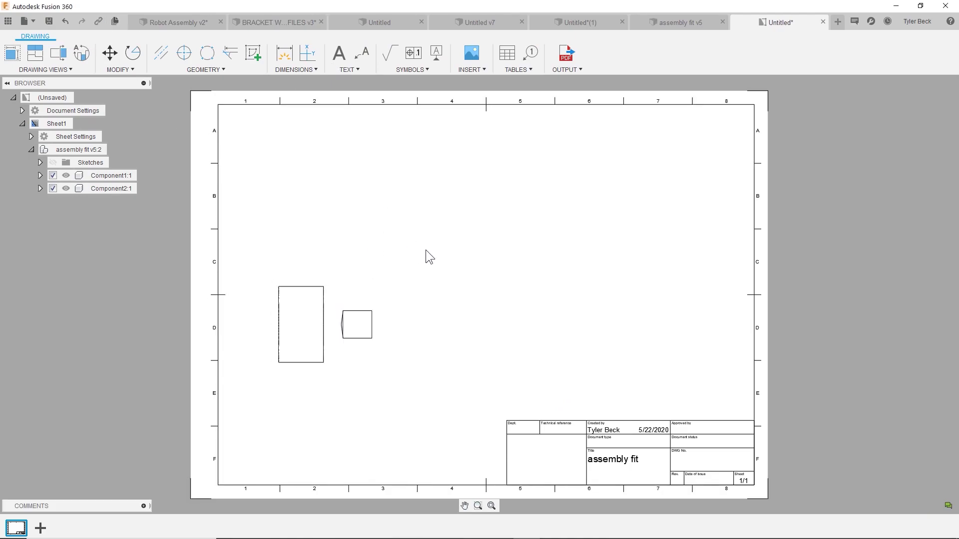
scroll(342, 299, "up", 1)
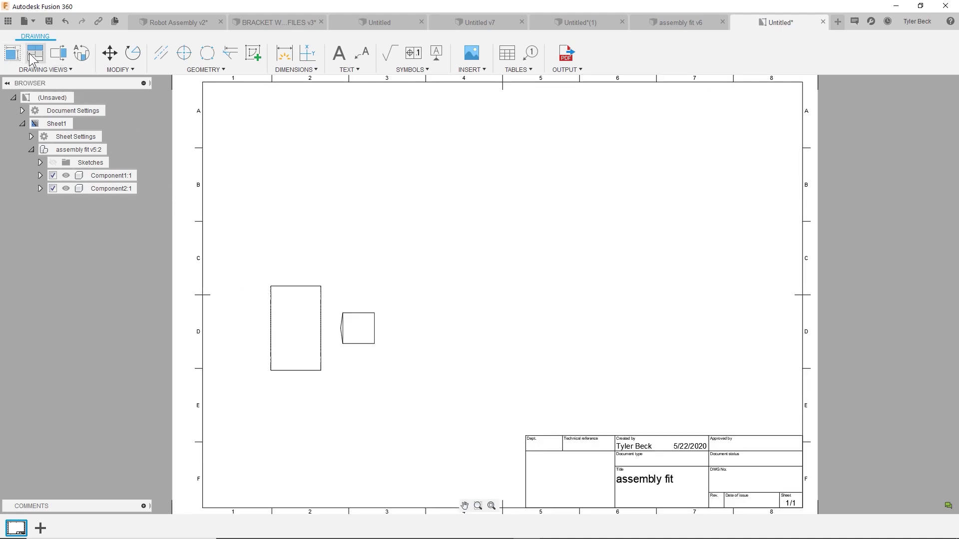
left_click(58, 52)
scroll(280, 334, "up", 2)
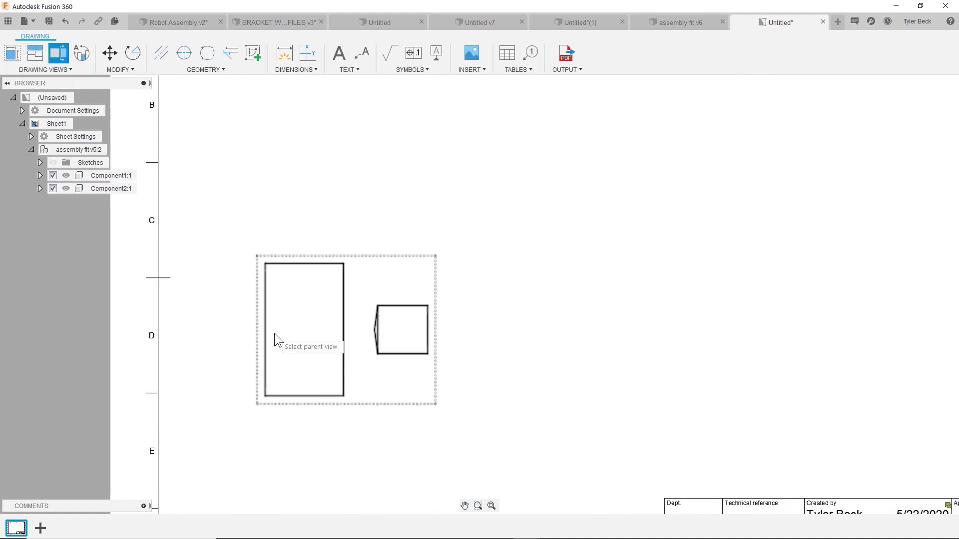
key("Escape")
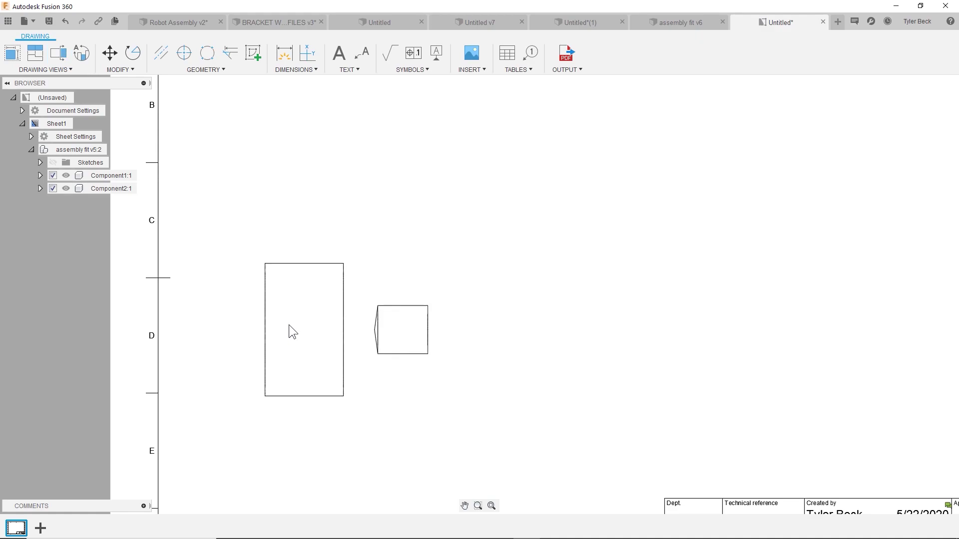
- Create section view A-A along the horizontal centreline through the hub and shaft, placing it above the base view at the parent's 1:2 scale
left_click(59, 53)
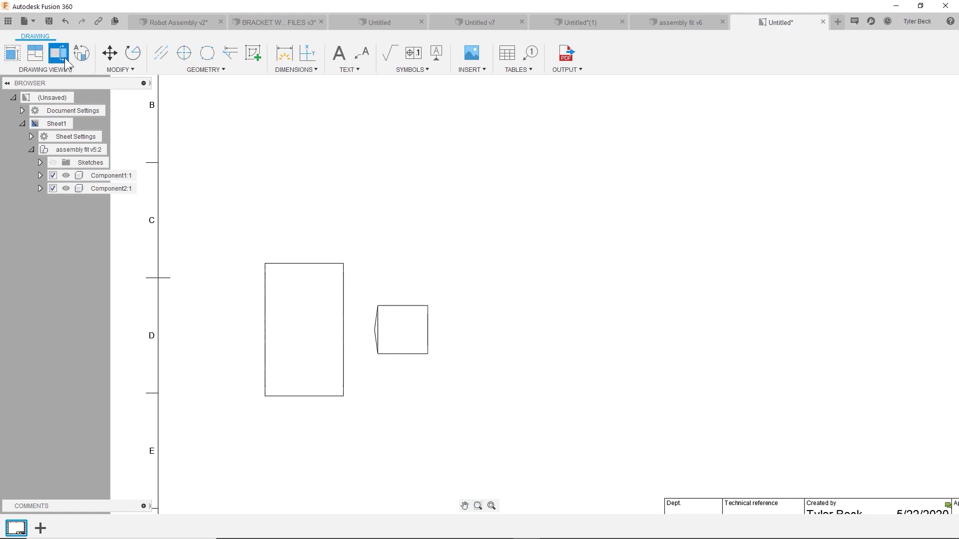
left_click(267, 334)
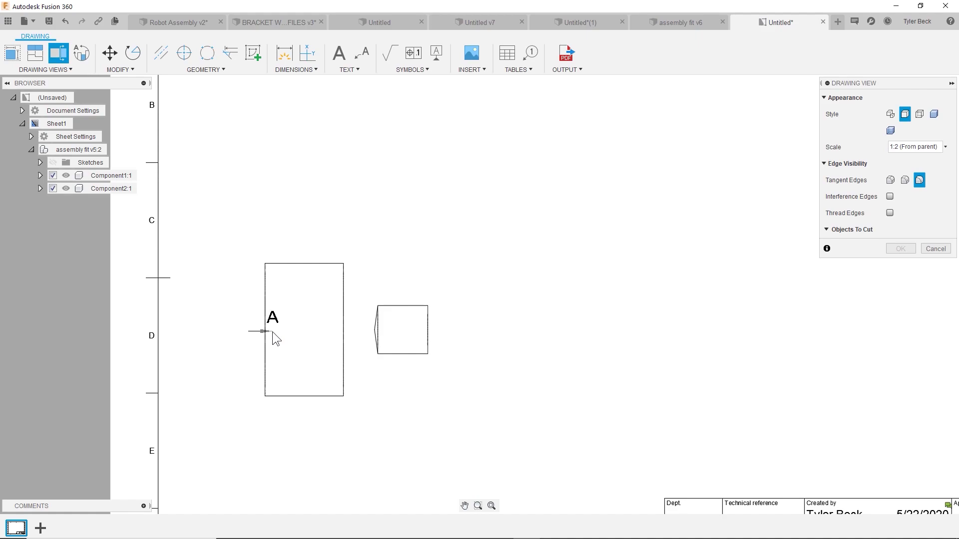
left_click(264, 330)
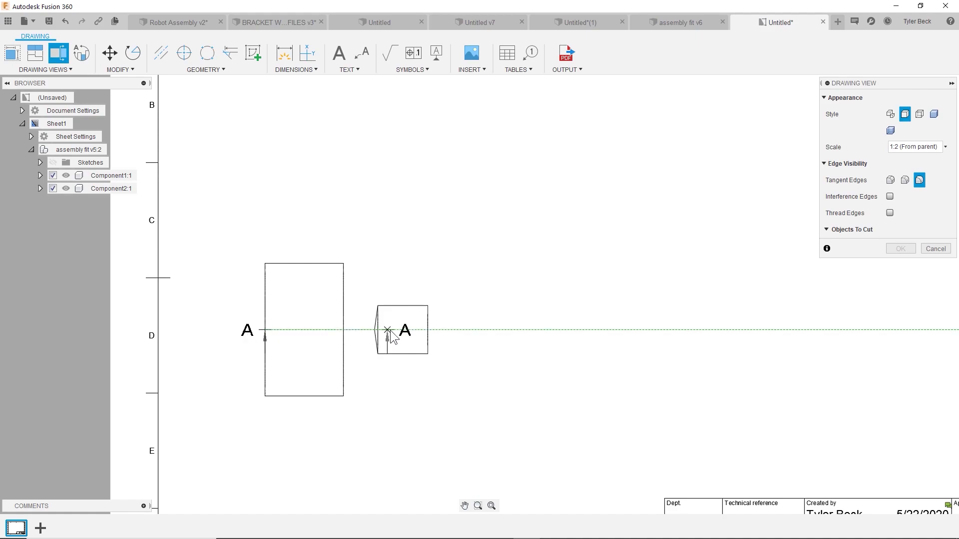
left_click(428, 330)
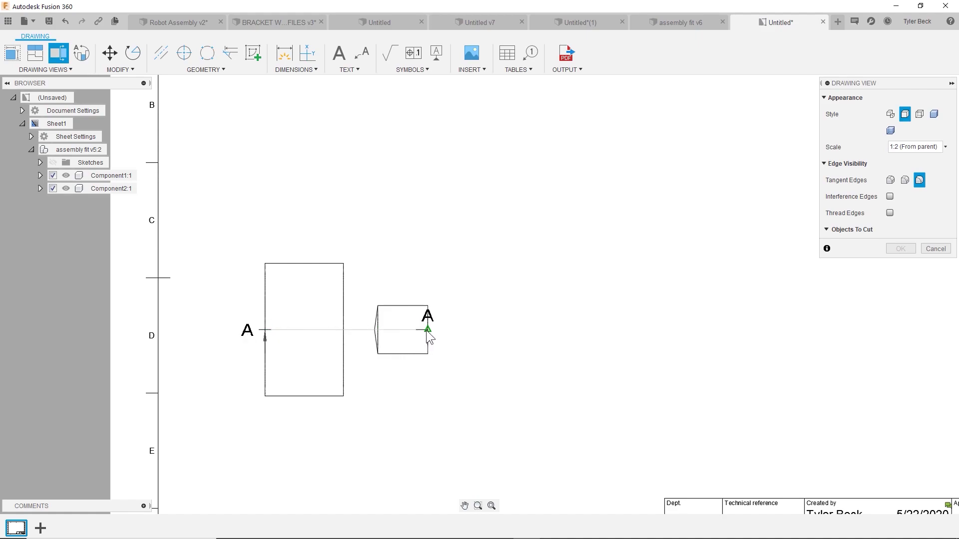
right_click(476, 298)
left_click(520, 299)
left_click(324, 161)
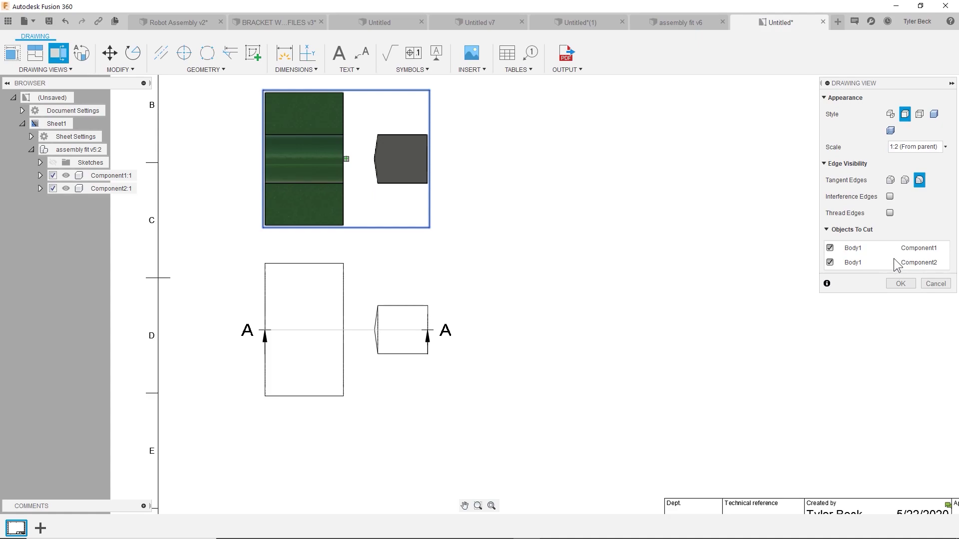
left_click(902, 284)
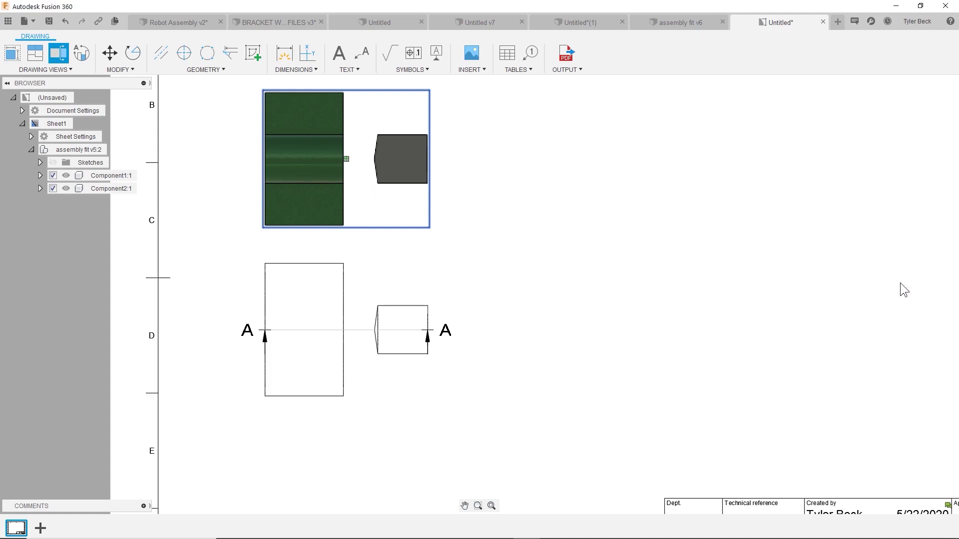
- Dimension the shaft's diameter at its free end in the section view, placing the dimension beyond the end face
scroll(354, 182, "up", 2)
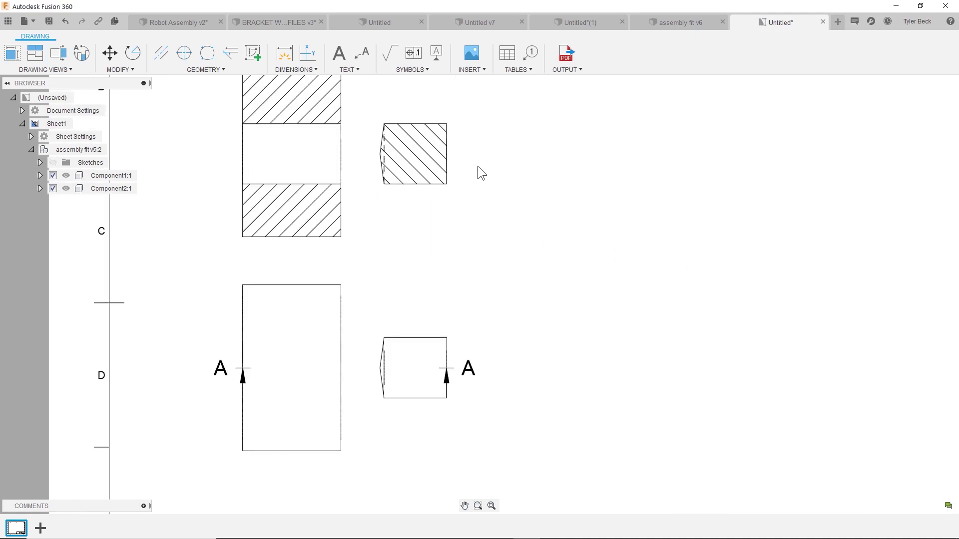
key("d")
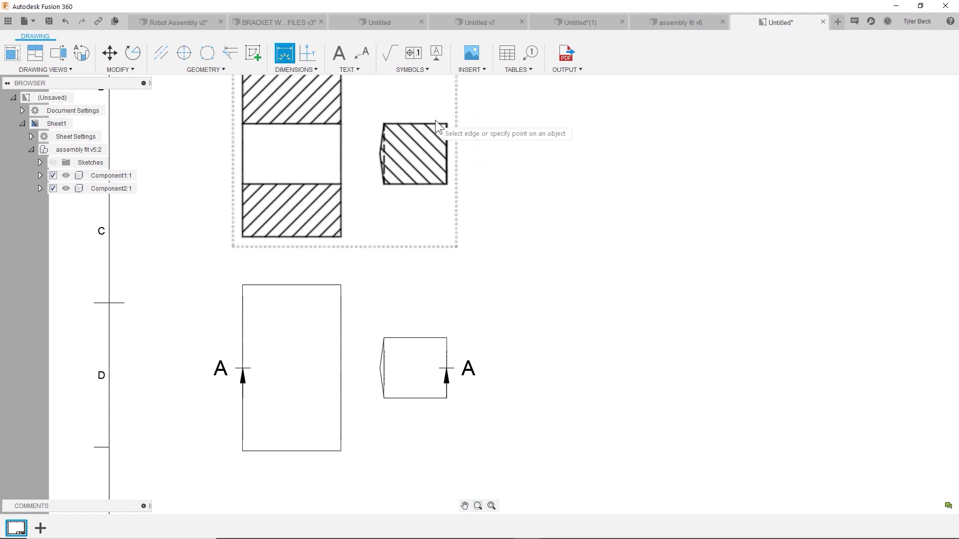
left_click(447, 124)
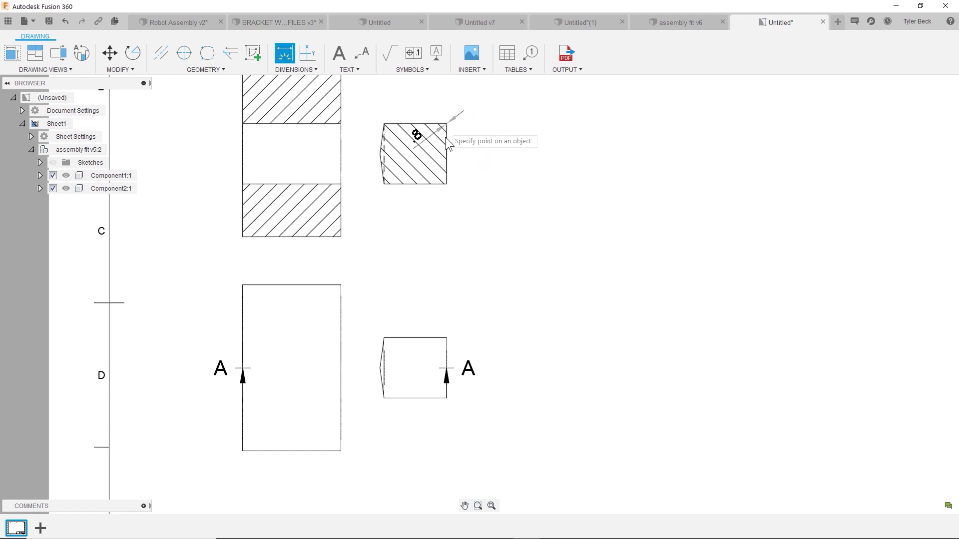
left_click(447, 185)
left_click(487, 150)
scroll(394, 140, "up", 1)
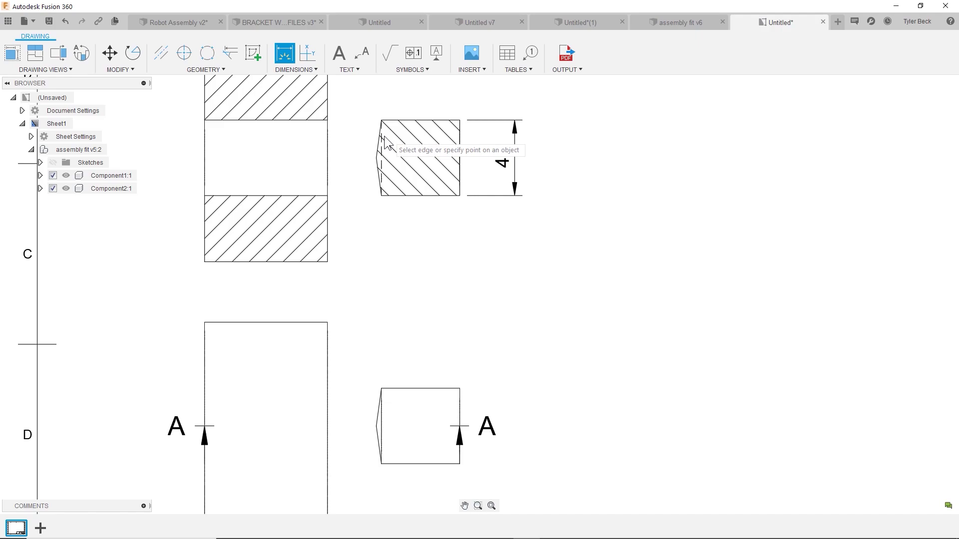
- Dimension the hub's bore diameter in the section view, placing the dimension between the hub and the shaft
scroll(210, 141, "down", 1)
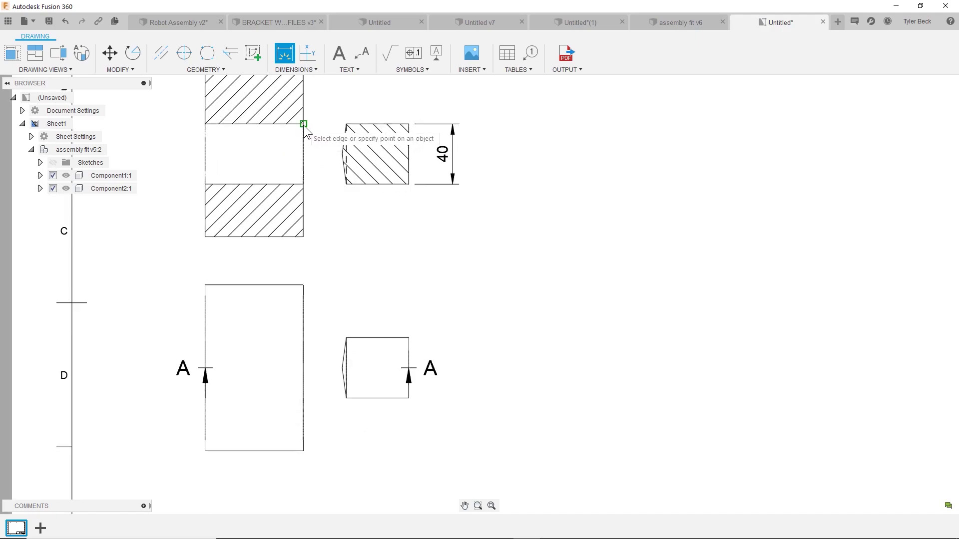
left_click(303, 184)
left_click(322, 183)
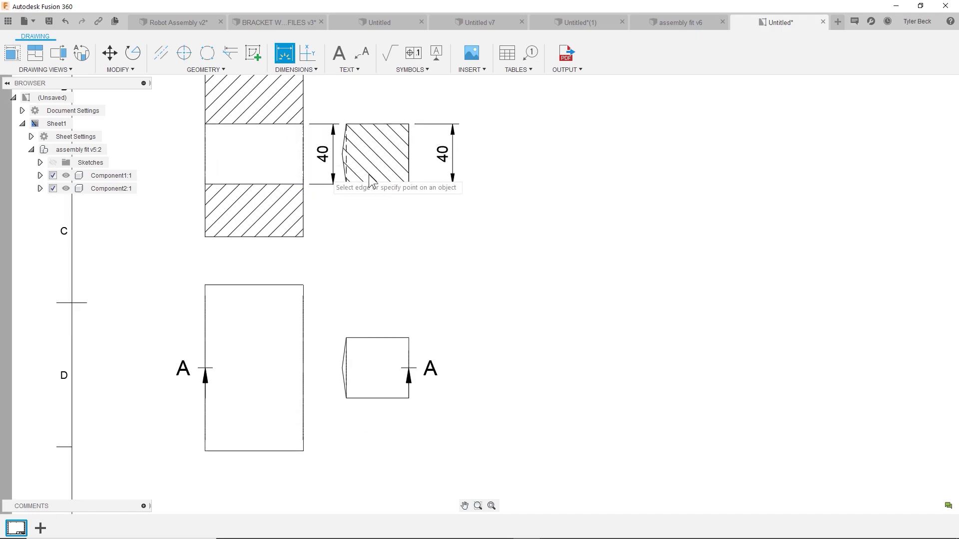
scroll(465, 162, "up", 1)
key("Escape")
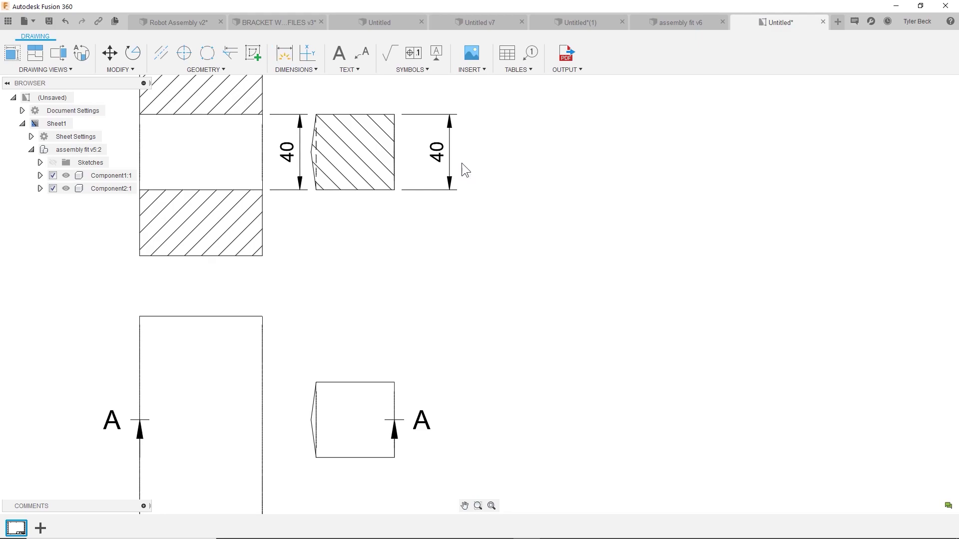
- Insert a diameter symbol in front of the shaft's dimension value in the section view
double_click(439, 151)
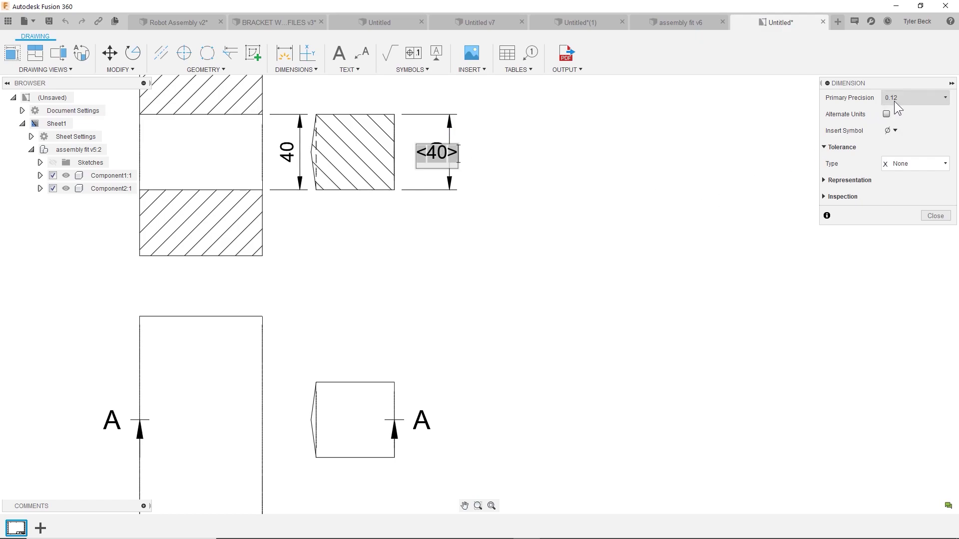
left_click(886, 131)
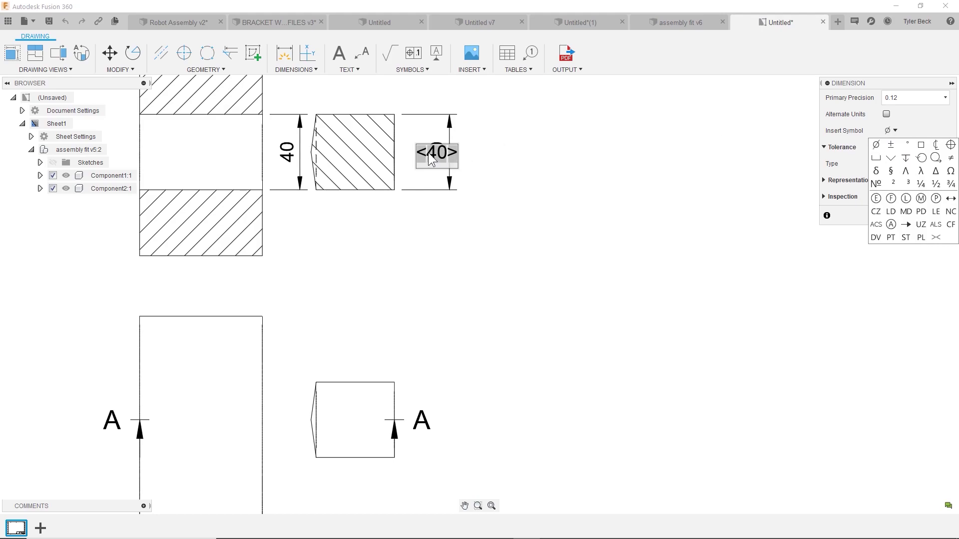
left_click(432, 158)
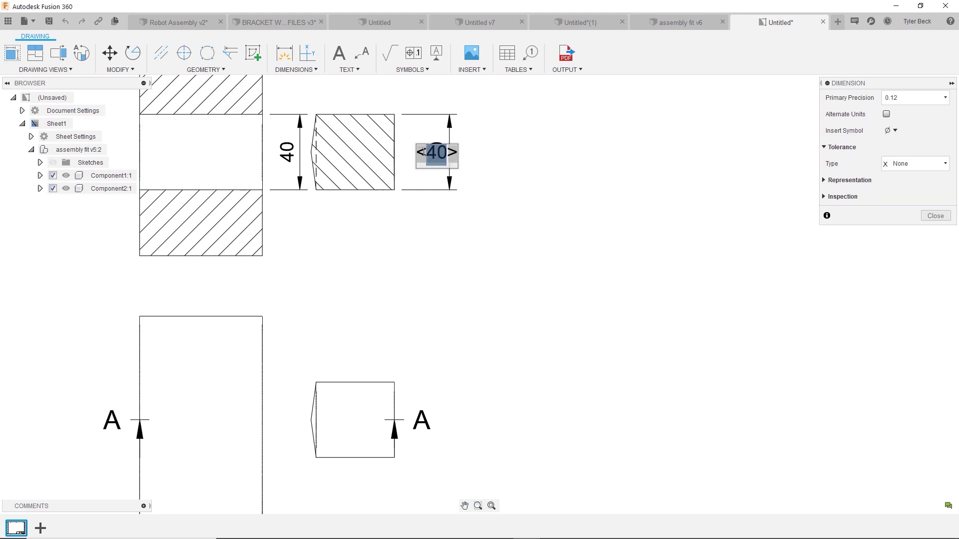
left_click(887, 131)
left_click(840, 145)
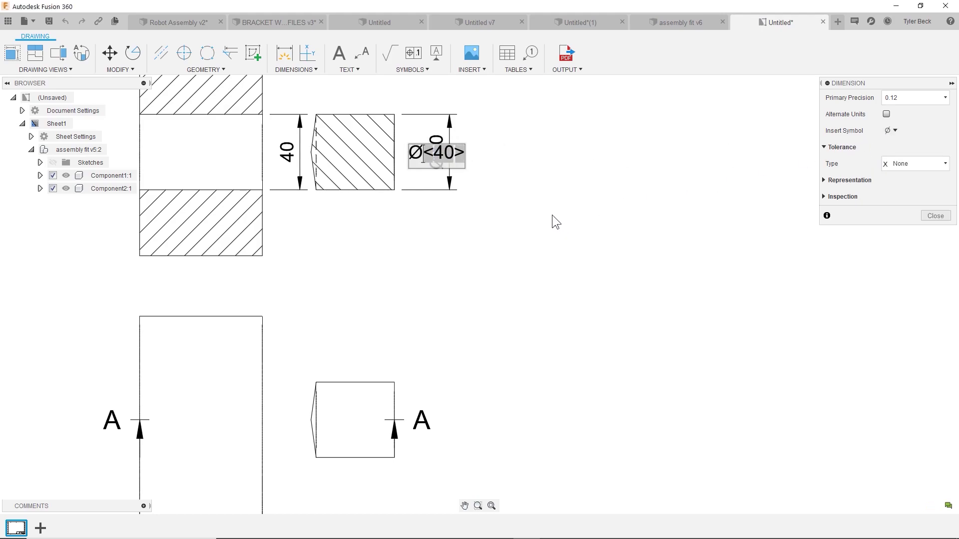
- Set the shaft dimension's tolerance type to Limit and its primary precision to three decimals (0.123)
left_click(897, 164)
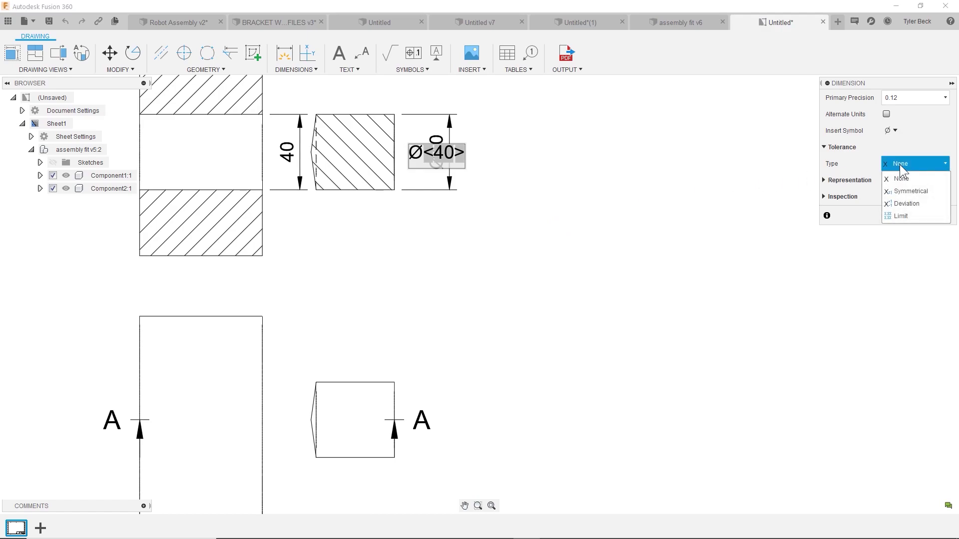
left_click(907, 215)
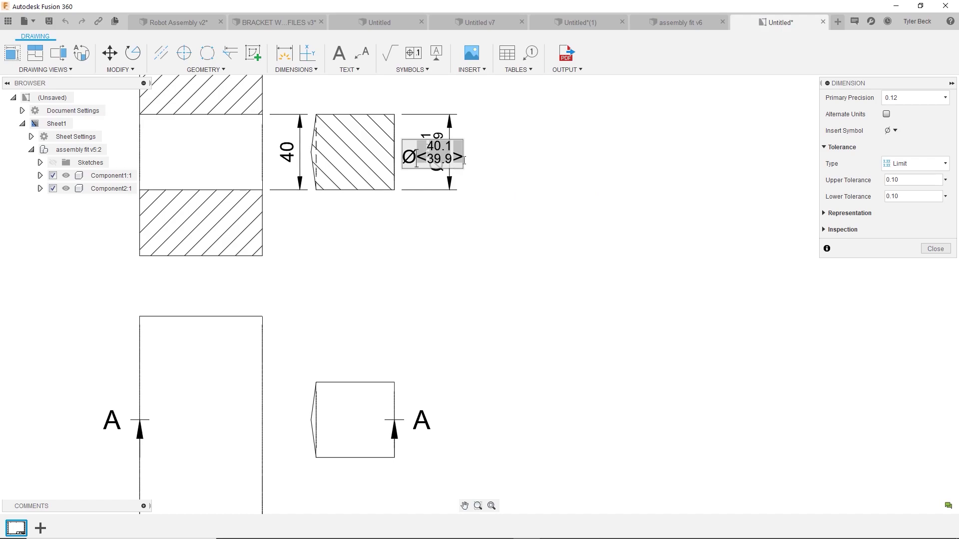
left_click(915, 97)
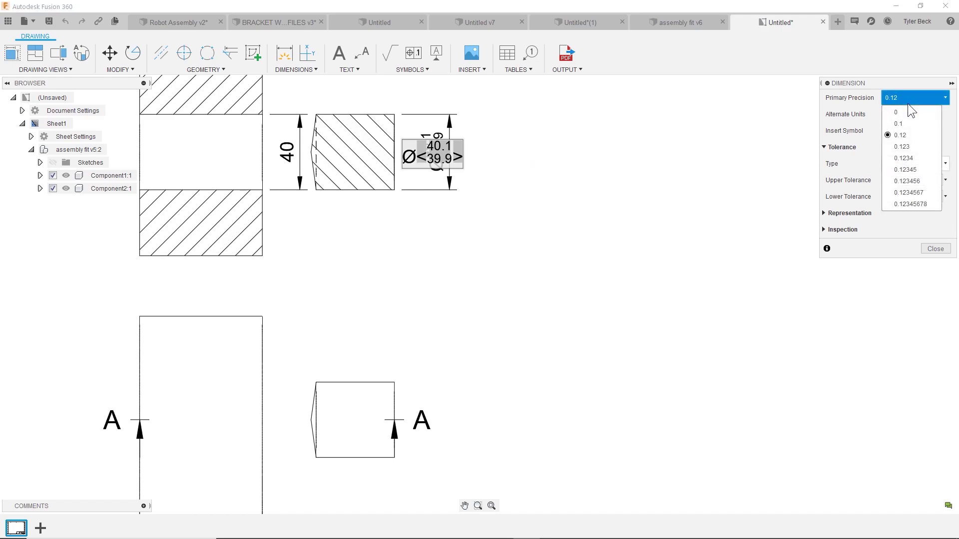
left_click(910, 145)
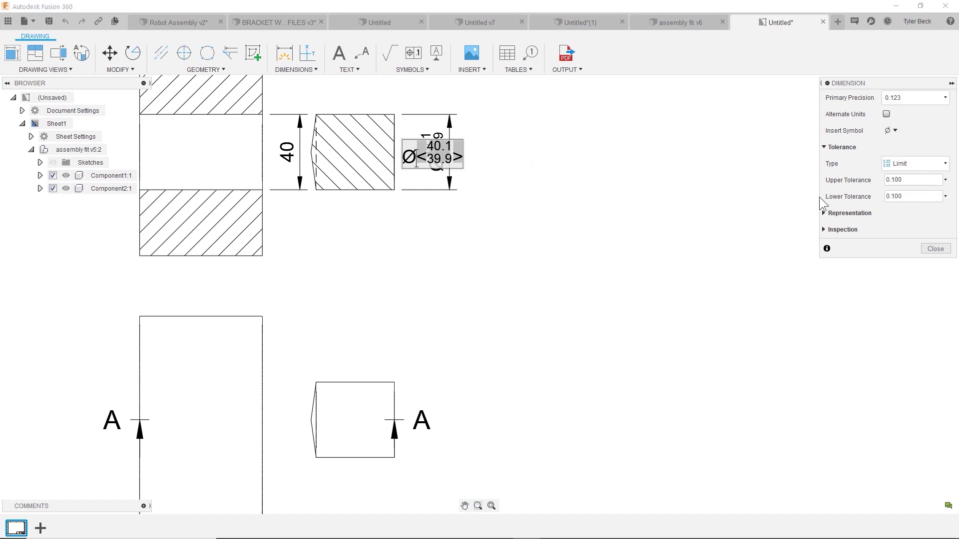
- Set the shaft dimension's upper tolerance to -0.08 and lower tolerance to 0.142, and finish editing it
left_click(923, 178)
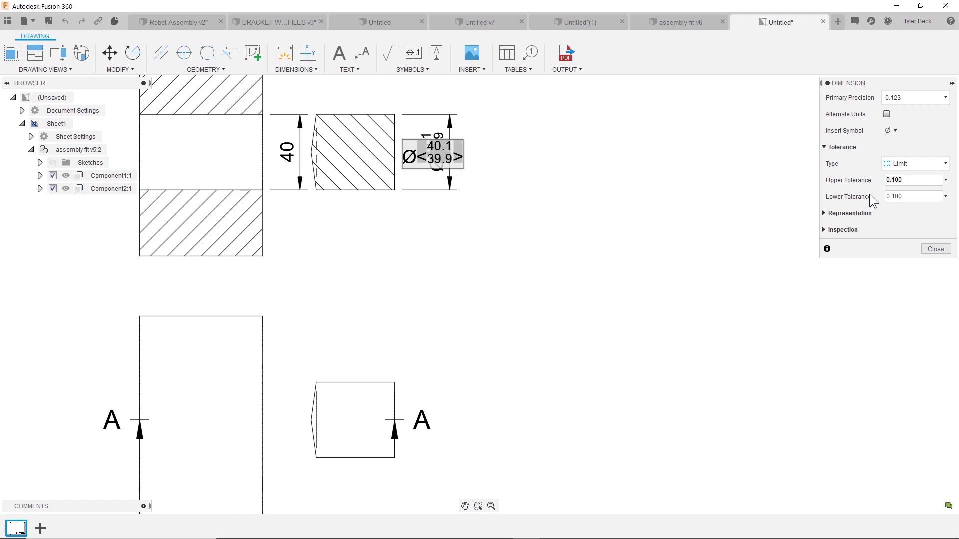
double_click(894, 179)
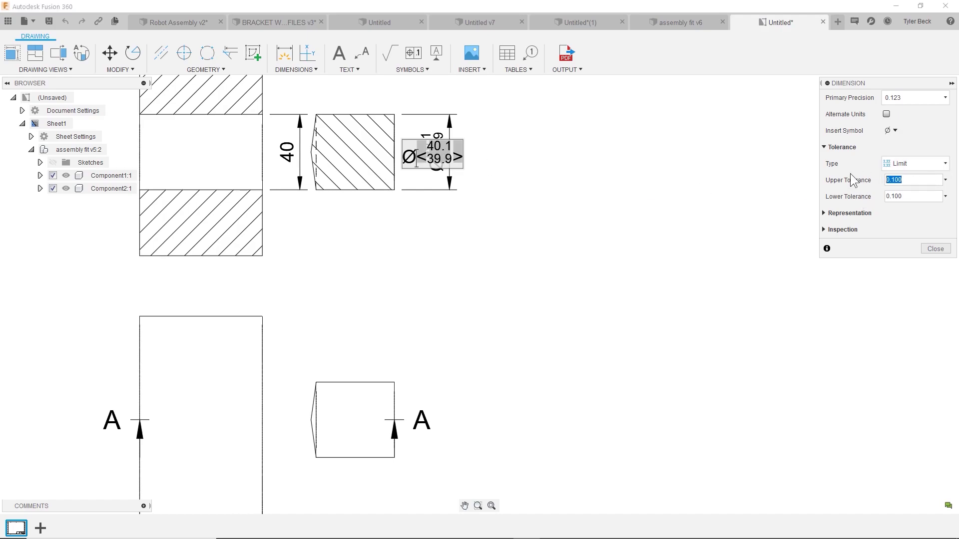
type("-.08")
key("Return")
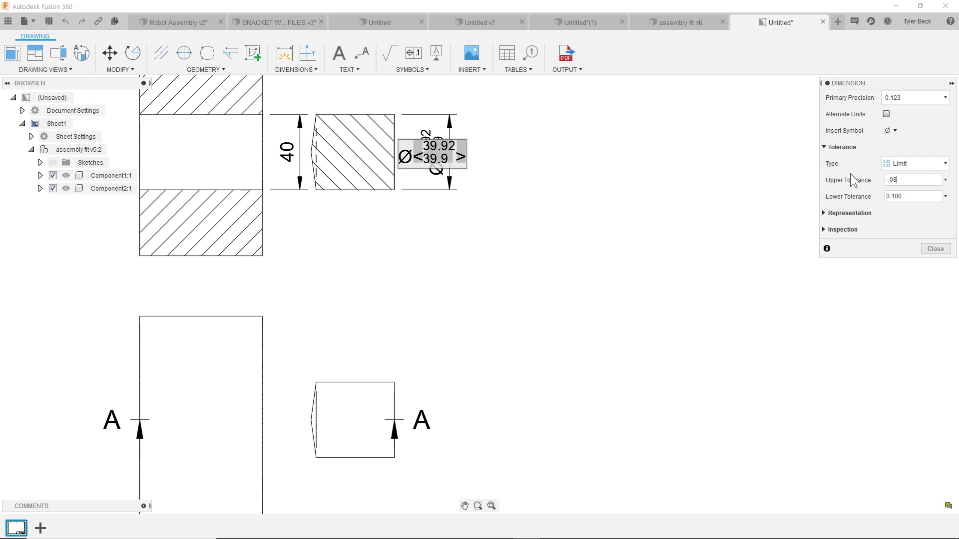
left_click(859, 200)
type(".")
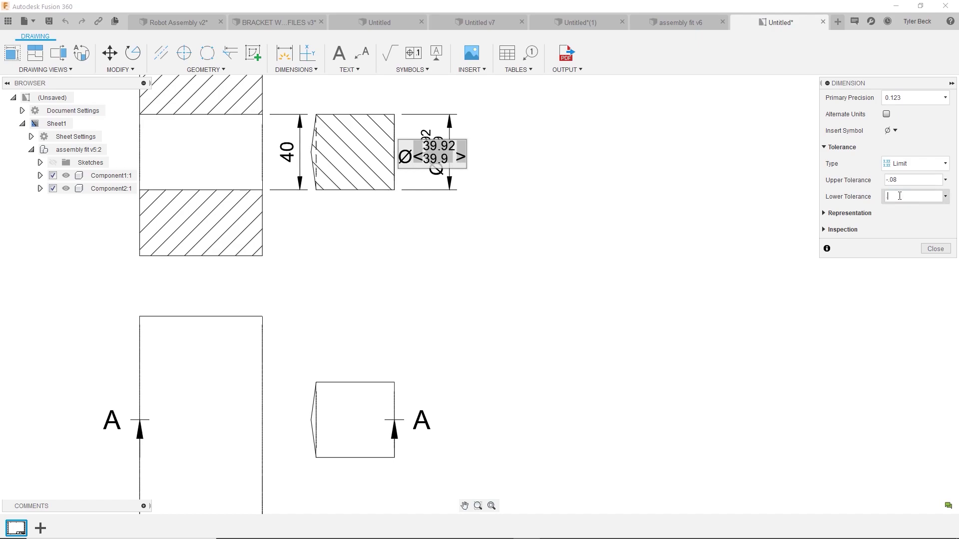
type("142")
left_click(909, 226)
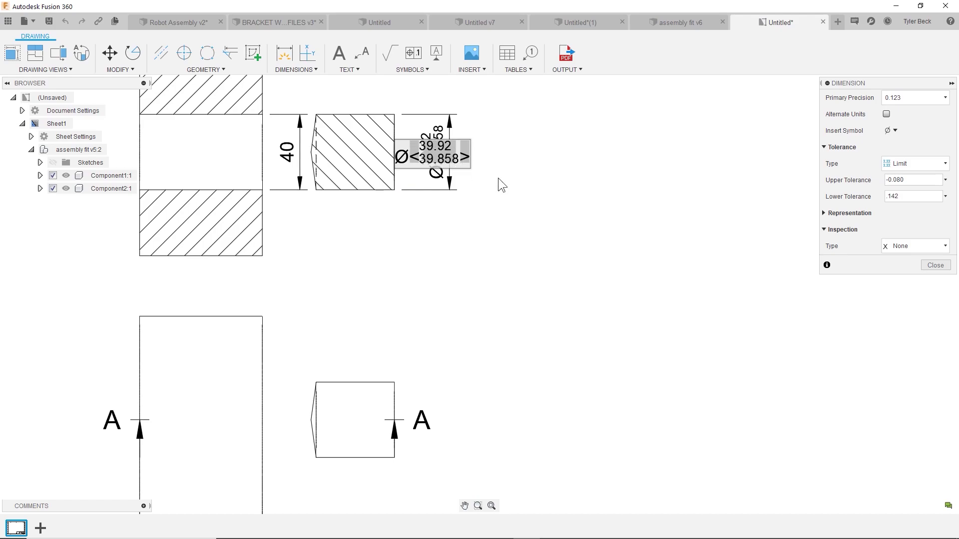
left_click(542, 199)
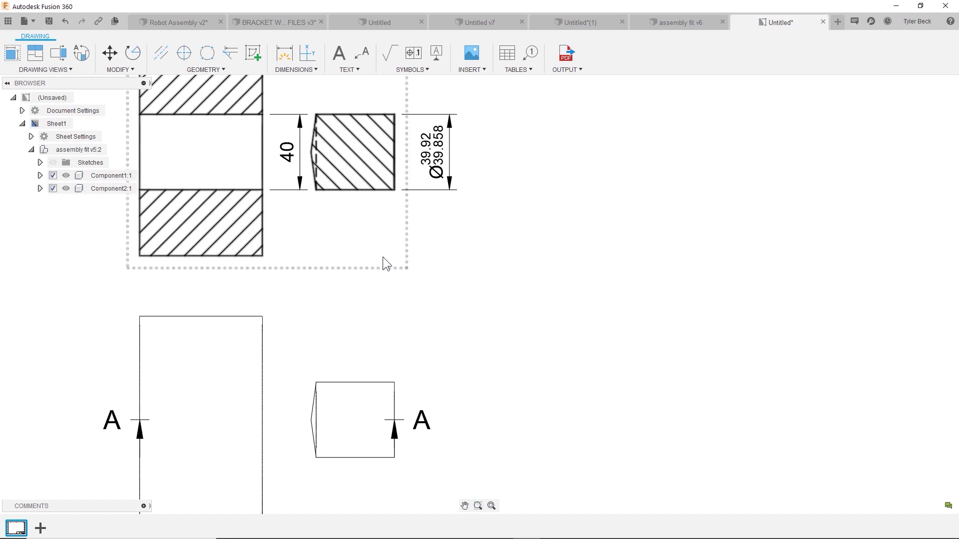
- Insert a diameter symbol in front of the hub bore dimension's value in the section view
double_click(287, 153)
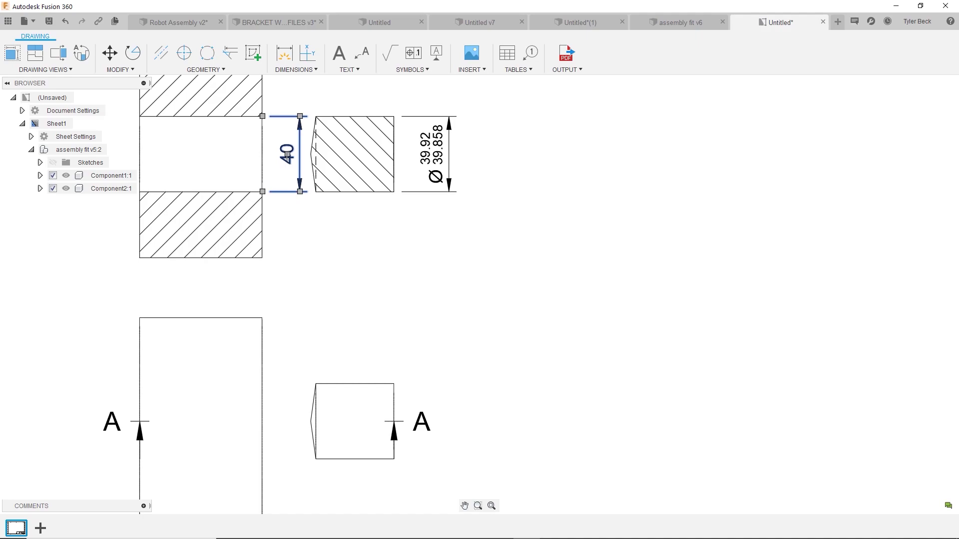
left_click(893, 131)
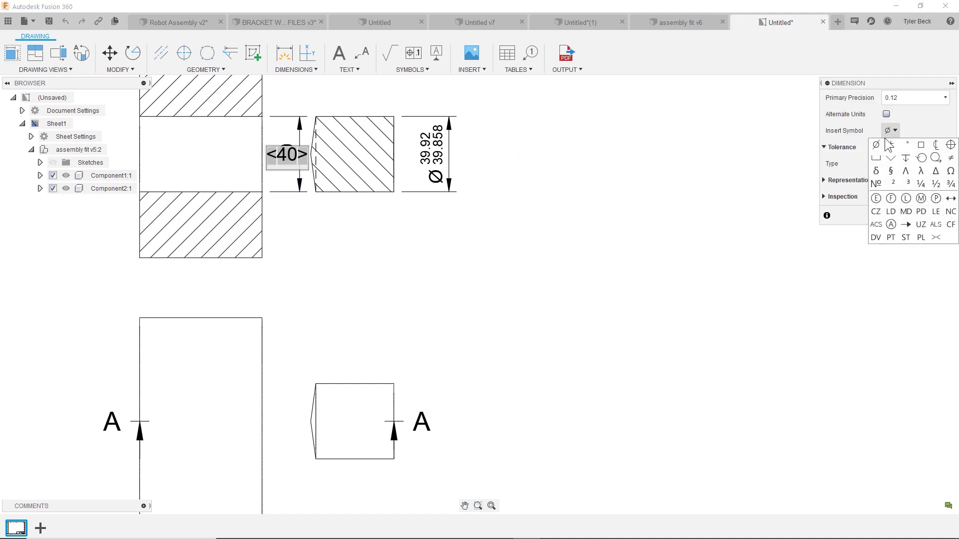
left_click(882, 148)
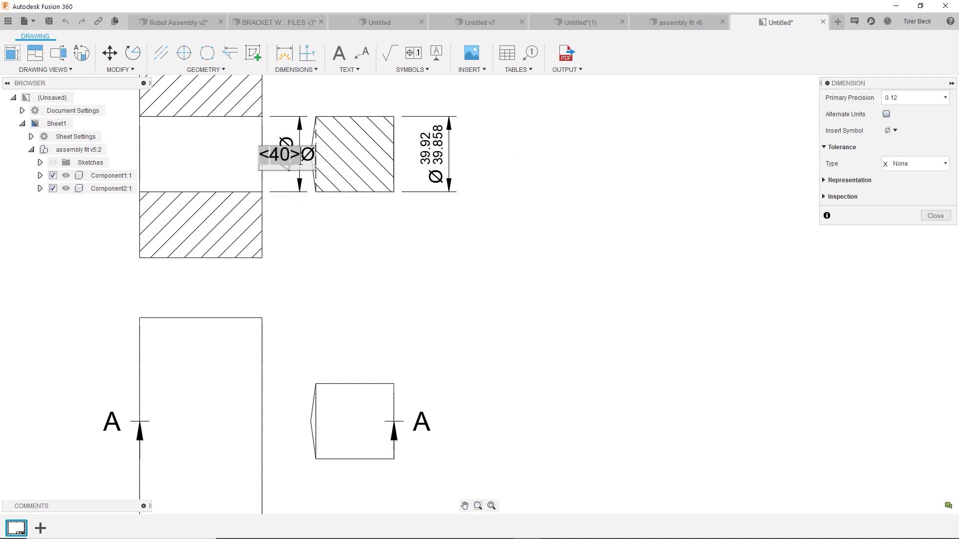
left_click_drag(300, 155, 311, 155)
key("BackSpace")
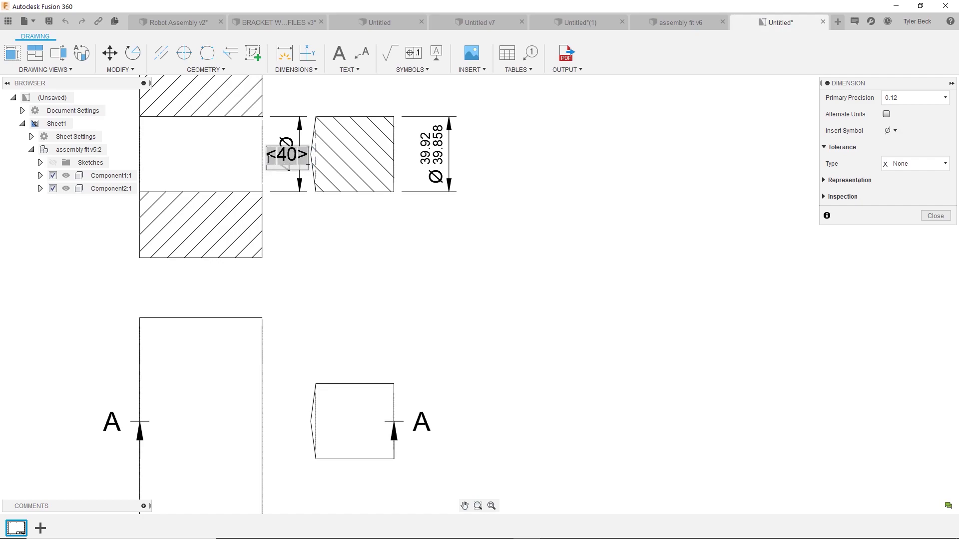
left_click(891, 131)
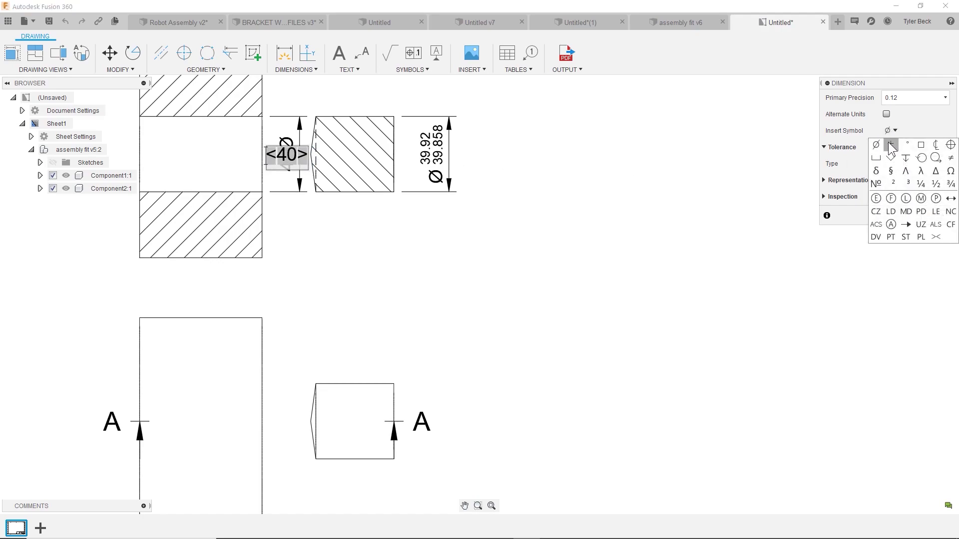
left_click(884, 146)
- Set the bore dimension's primary precision to three decimals (0.123) and its tolerance type to Limit
left_click(912, 99)
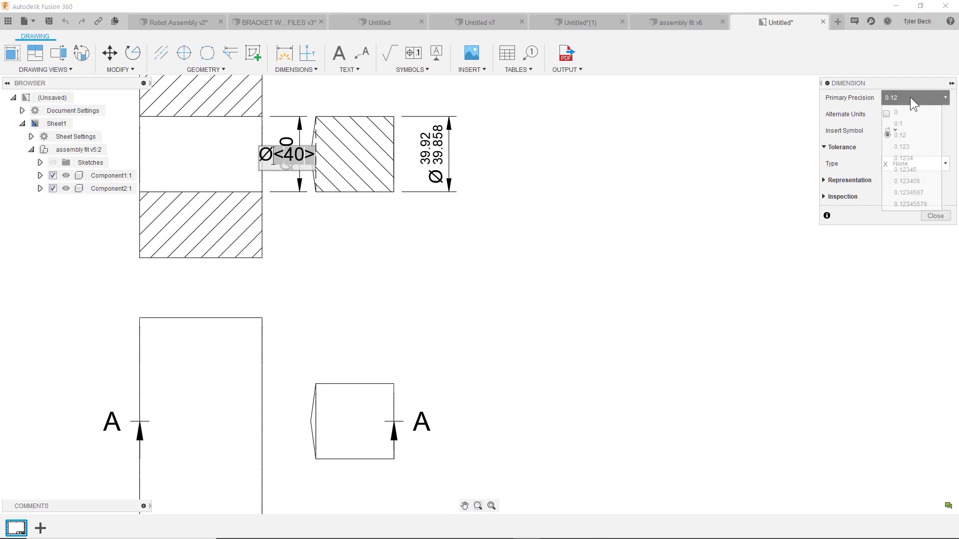
left_click(906, 145)
left_click(906, 165)
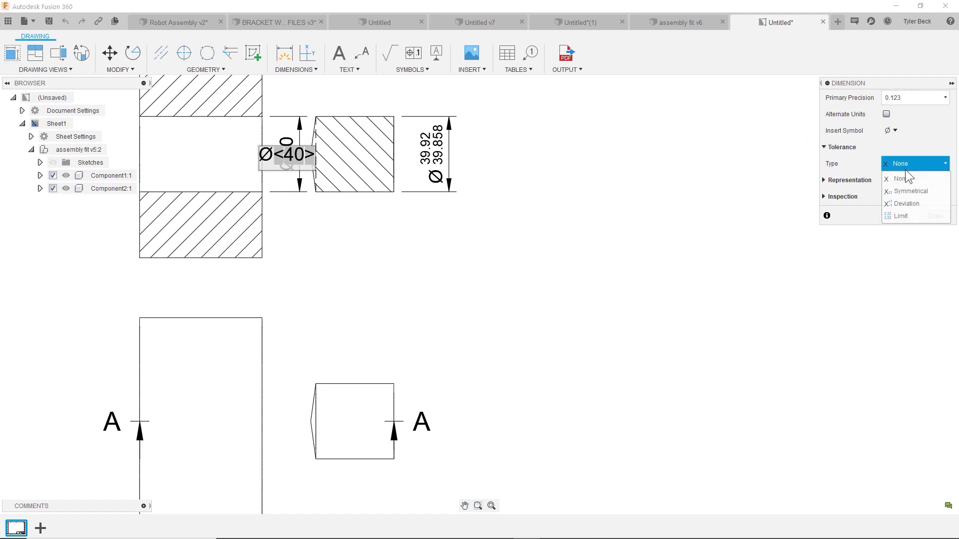
left_click(906, 216)
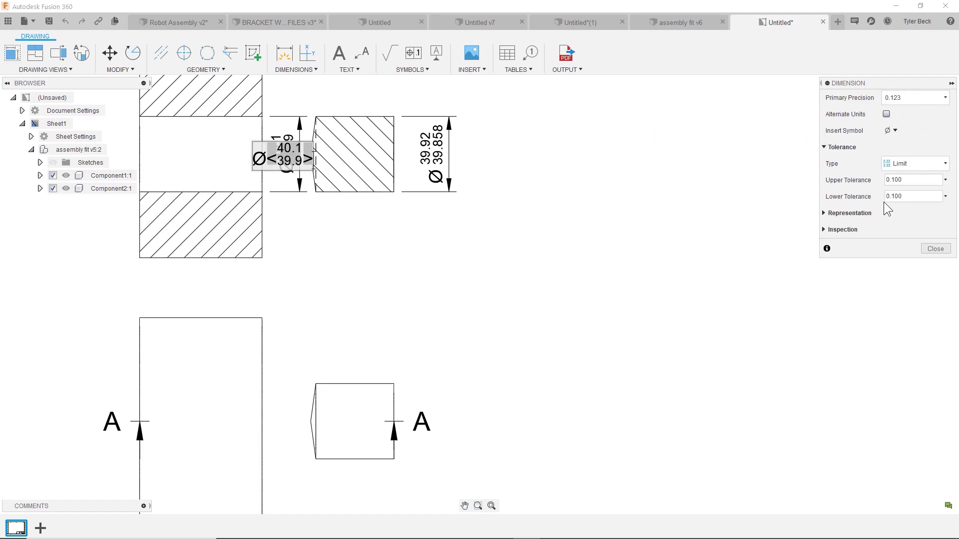
- Set the bore dimension's upper tolerance to 0.062 and lower tolerance to 0, and finish editing it
left_click(907, 180)
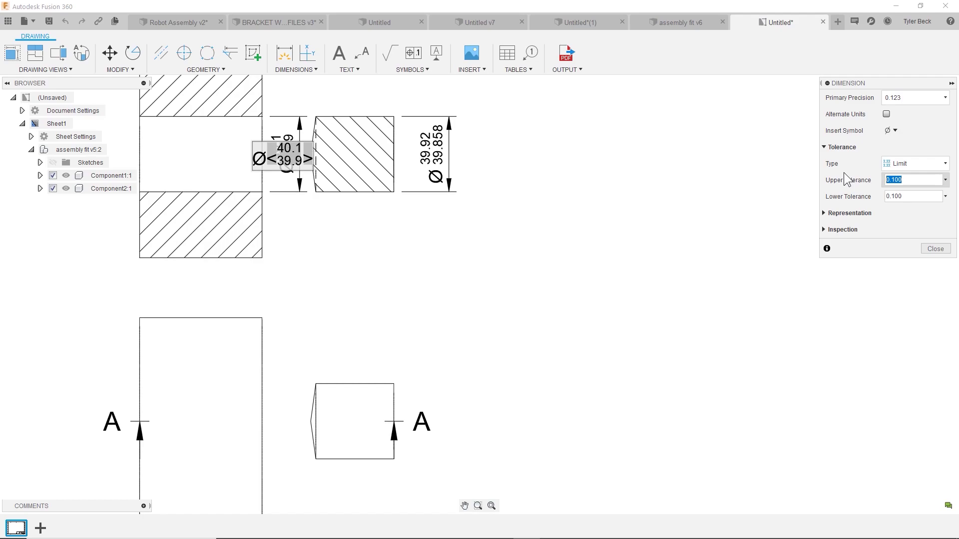
type(".062")
key("Tab")
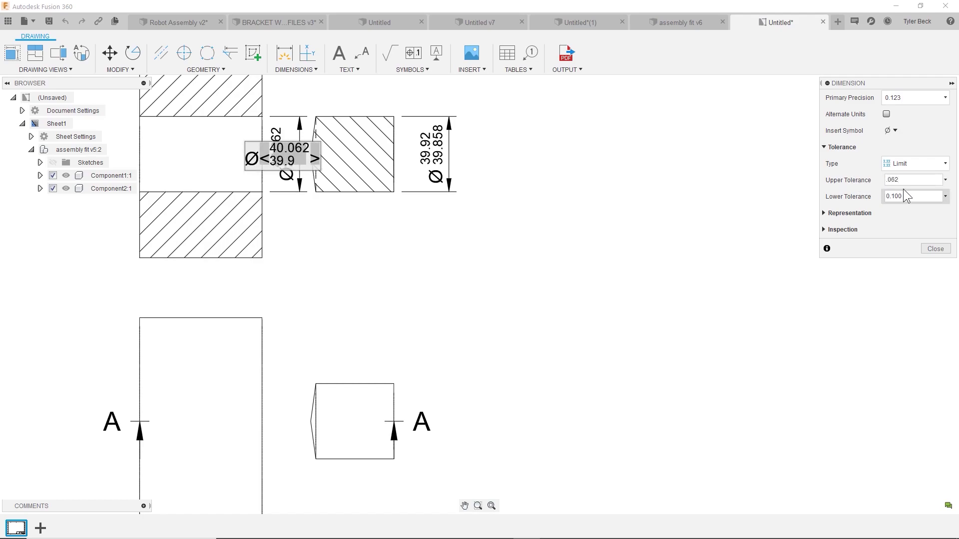
type("0")
left_click(914, 218)
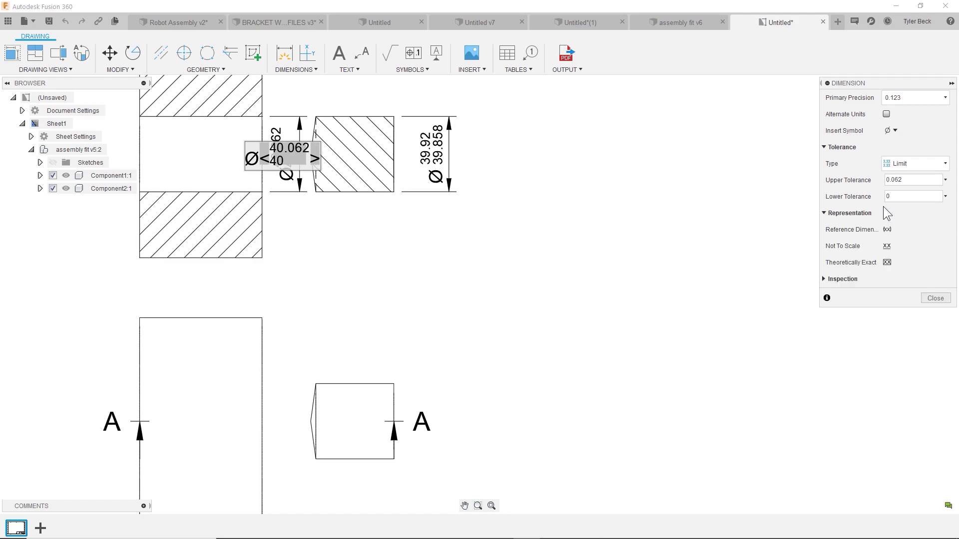
left_click(908, 196)
key("Return")
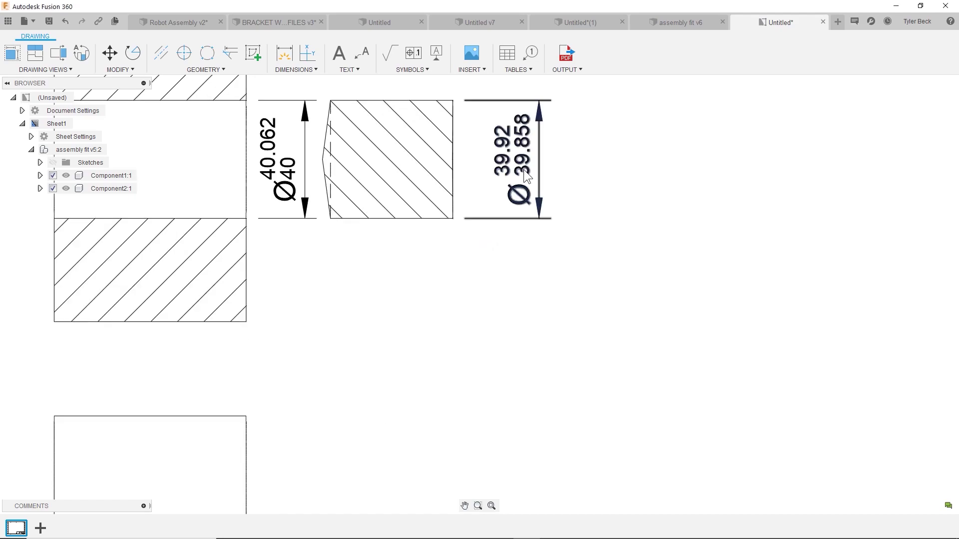
double_click(292, 172)
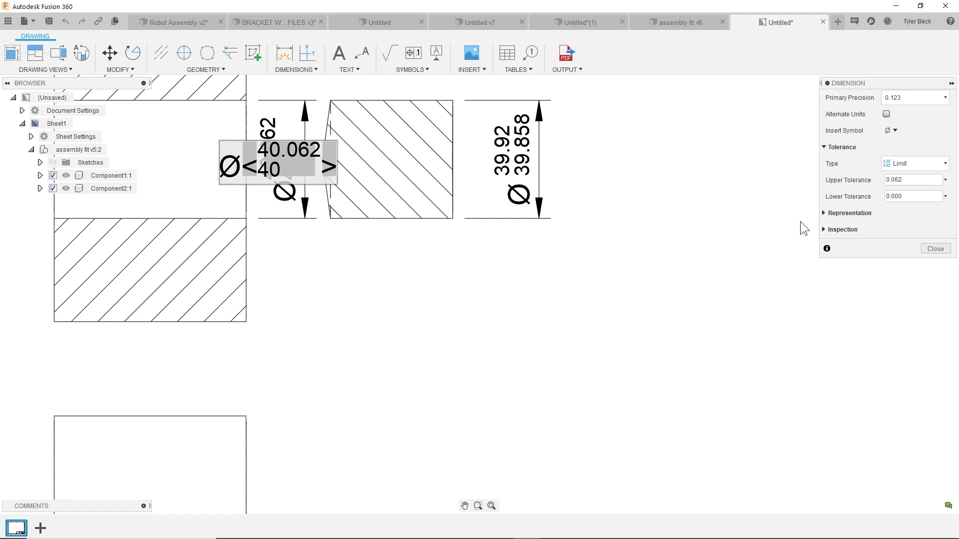
left_click(852, 214)
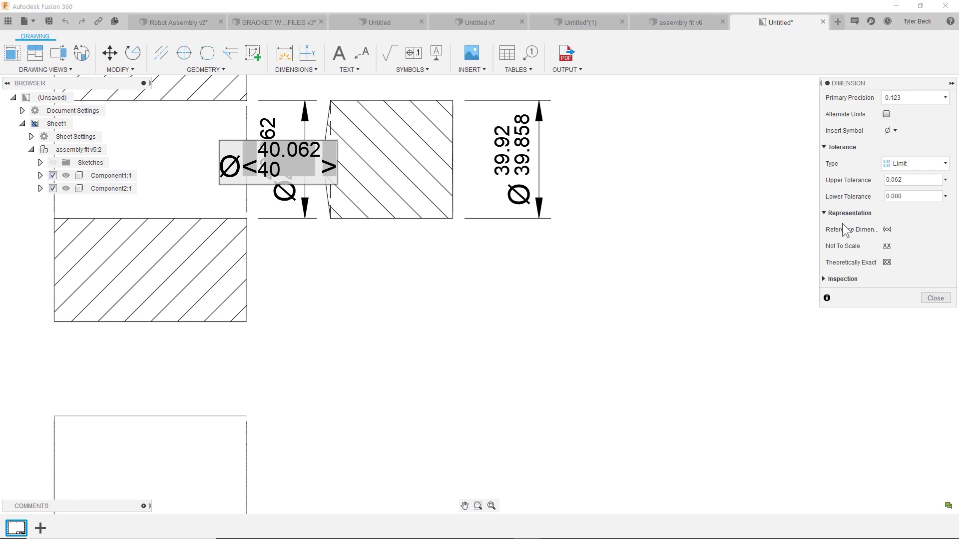
key("Return")
- Turn on the display of trailing zeros in the drawing's document settings
left_click(22, 110)
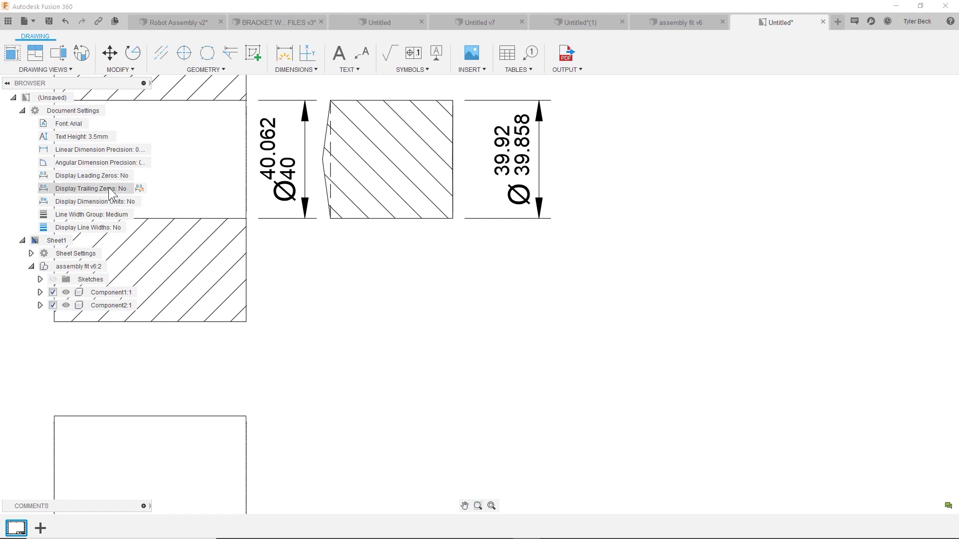
left_click(139, 188)
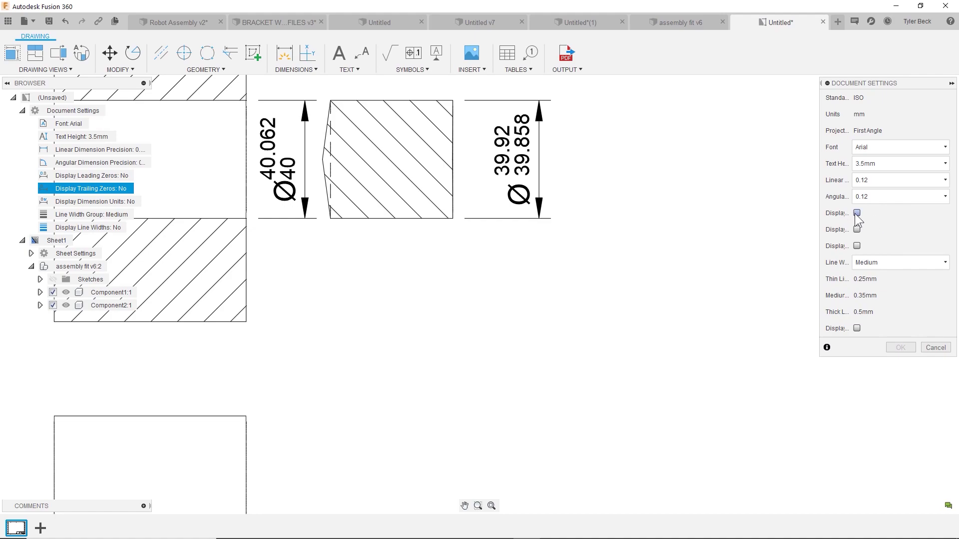
left_click(857, 229)
left_click(904, 348)
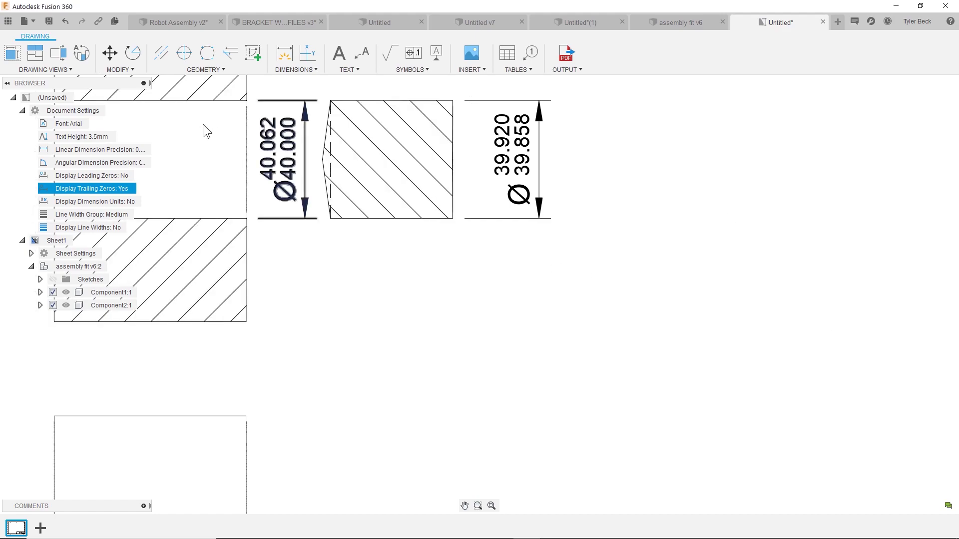
left_click(22, 110)
scroll(706, 257, "down", 1)
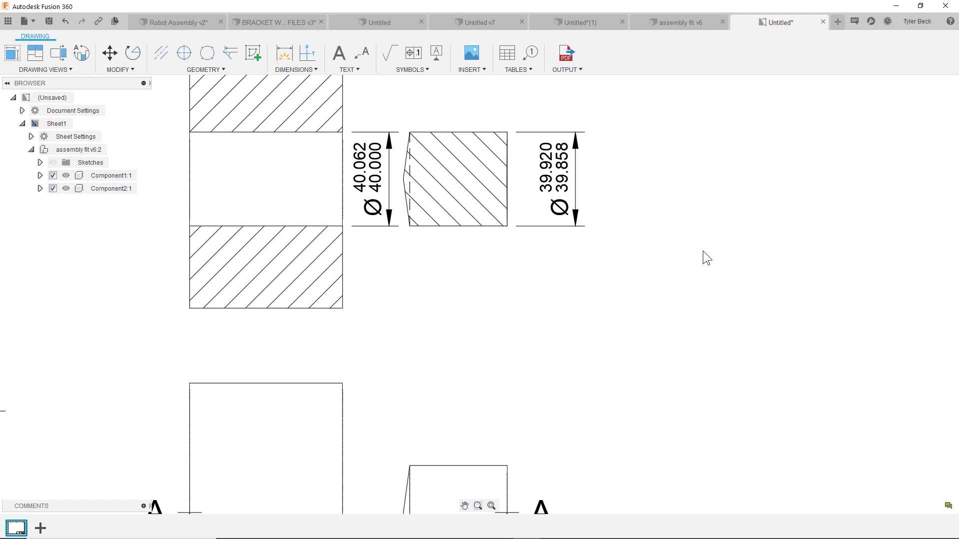